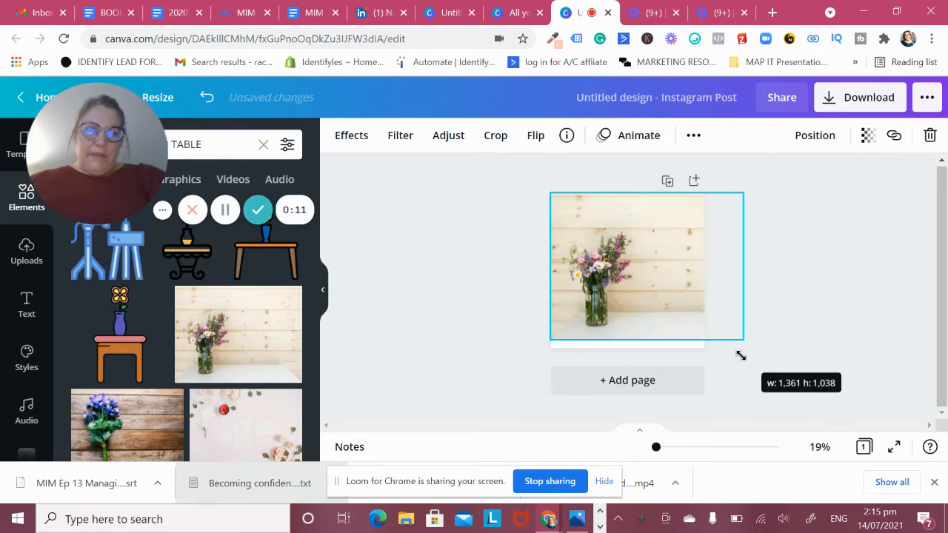
Step: Try several Photogenic effects, including Aero, on the page's flower photo and settle on the Bali effect
{"action": "left_click", "coordinate": [420, 256]}
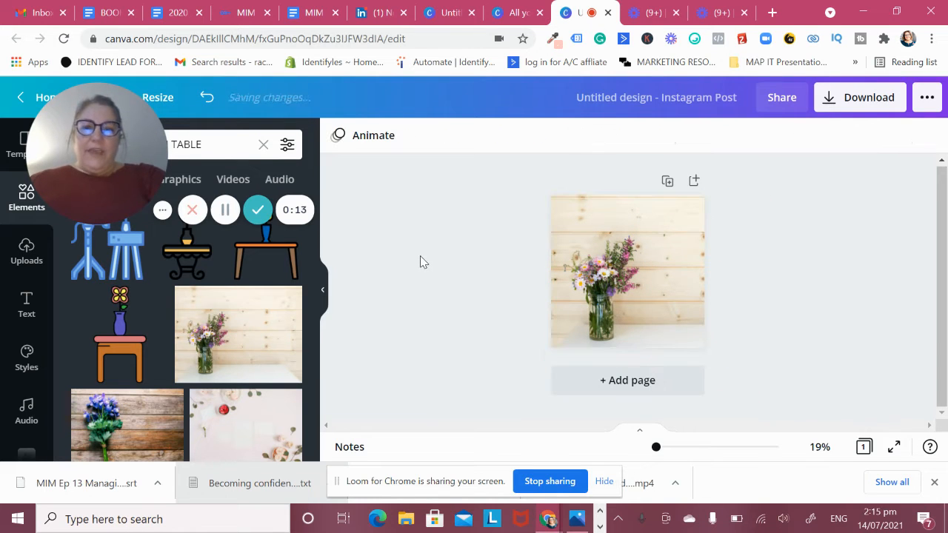
{"action": "left_click", "coordinate": [601, 209]}
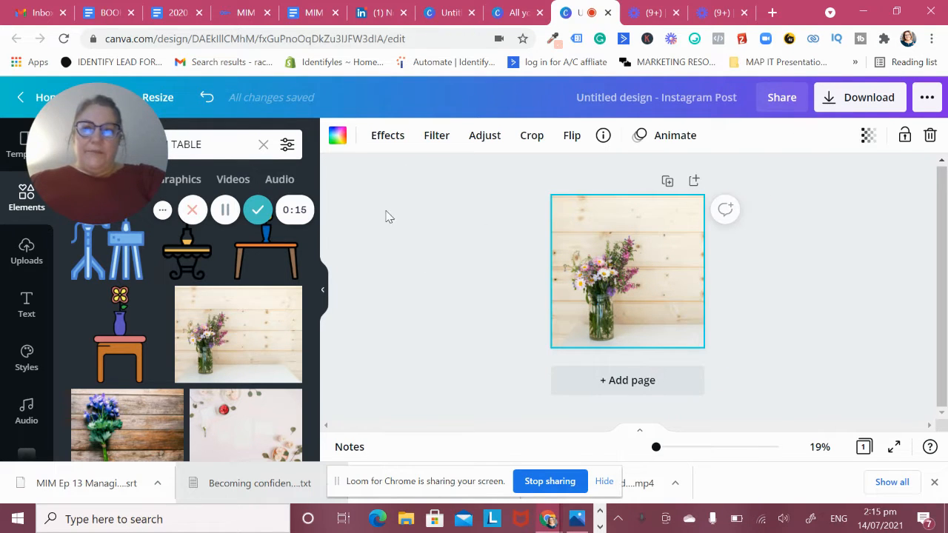
{"action": "left_click", "coordinate": [388, 136]}
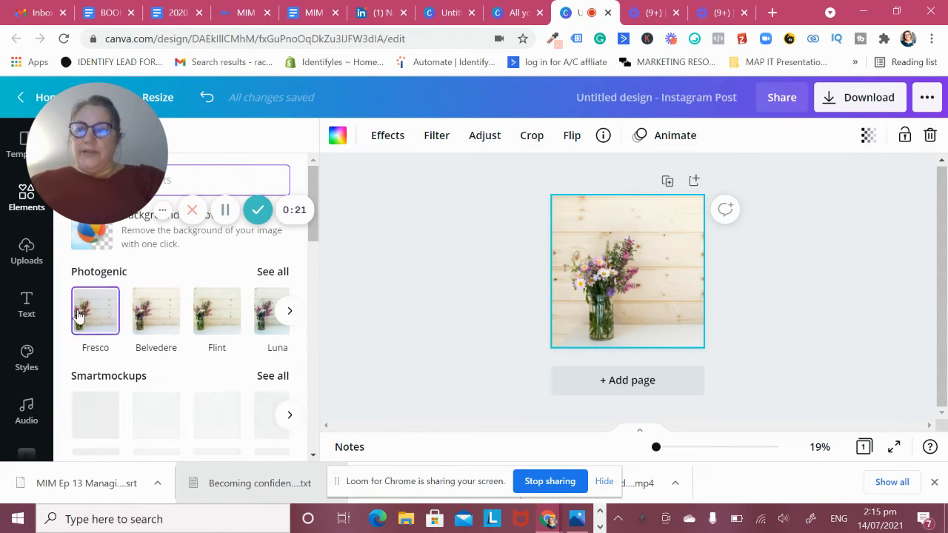
{"action": "left_click", "coordinate": [165, 318]}
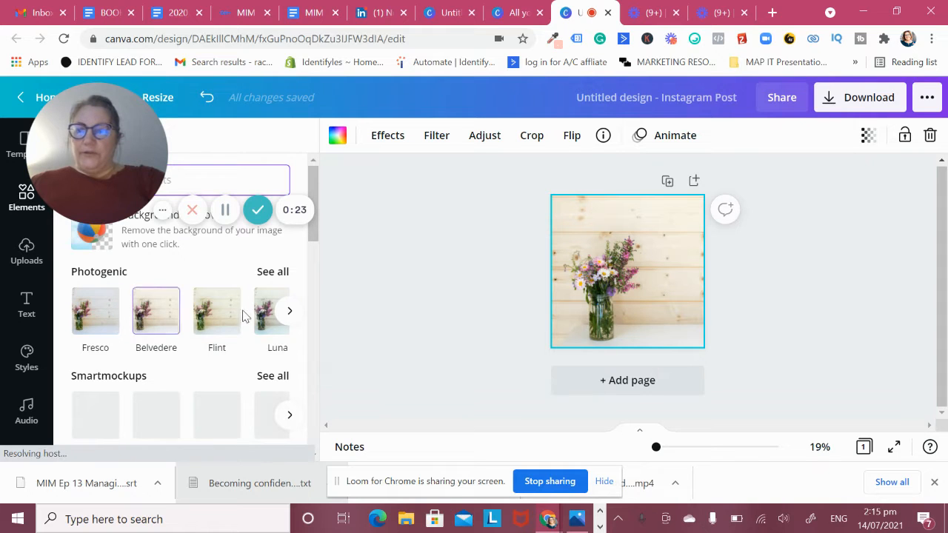
{"action": "scroll", "coordinate": [185, 315], "scroll_direction": "right", "scroll_amount": 3}
{"action": "scroll", "coordinate": [263, 320], "scroll_direction": "right", "scroll_amount": 1}
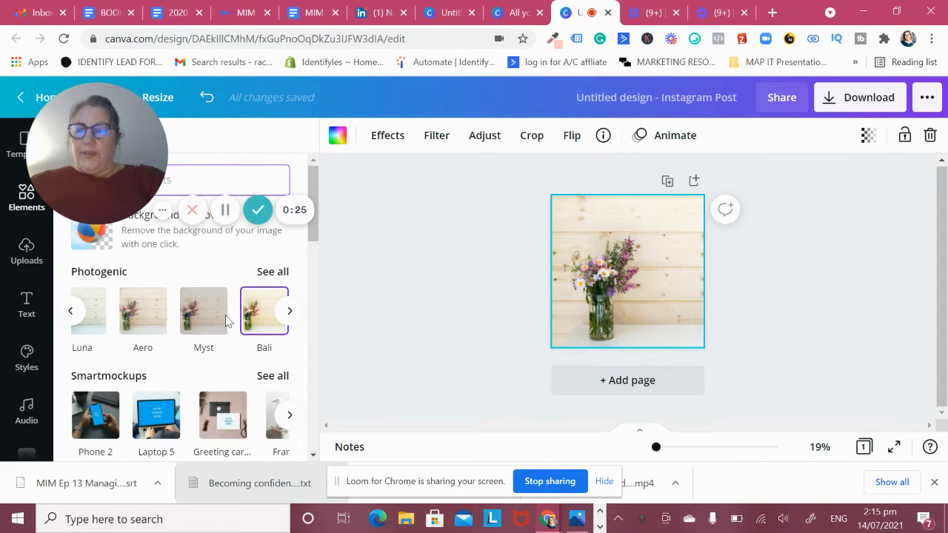
{"action": "left_click", "coordinate": [256, 320]}
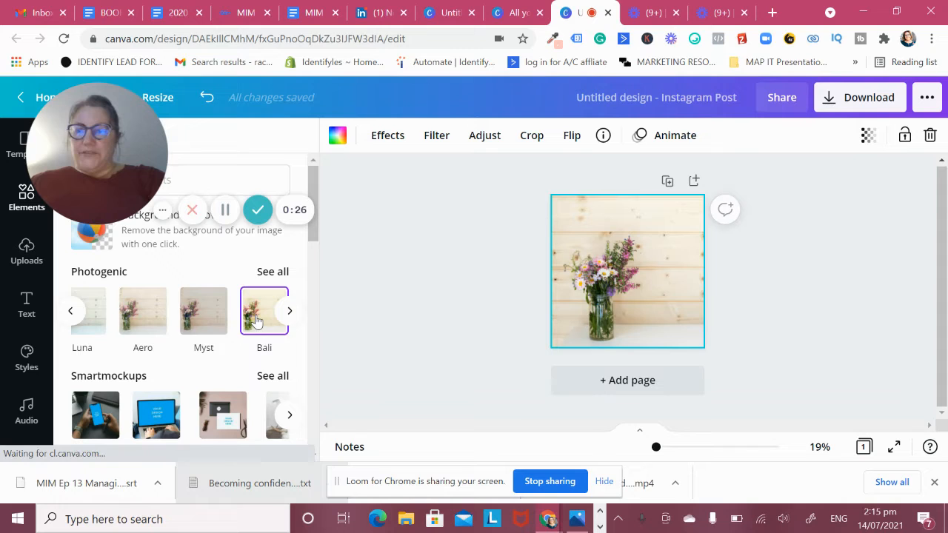
{"action": "left_click", "coordinate": [190, 326]}
{"action": "left_click", "coordinate": [129, 326]}
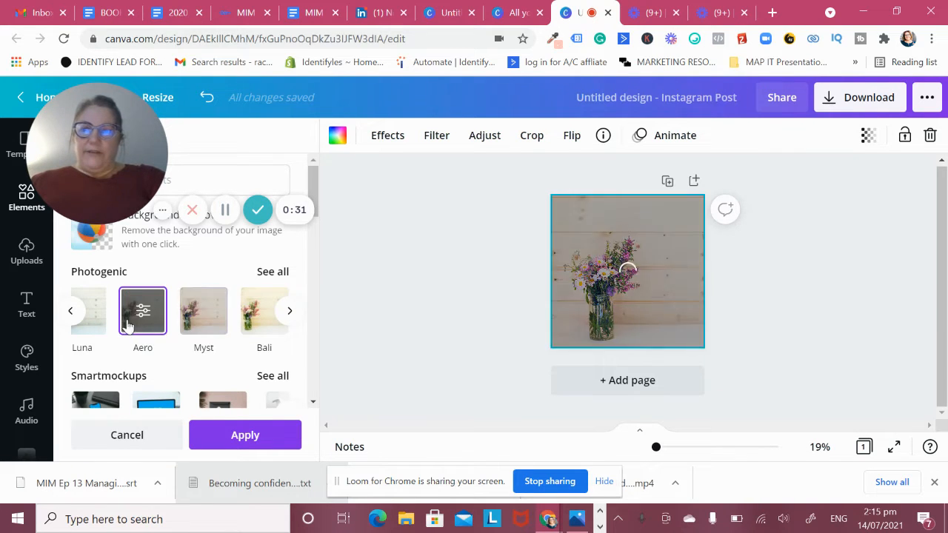
{"action": "left_click", "coordinate": [264, 311]}
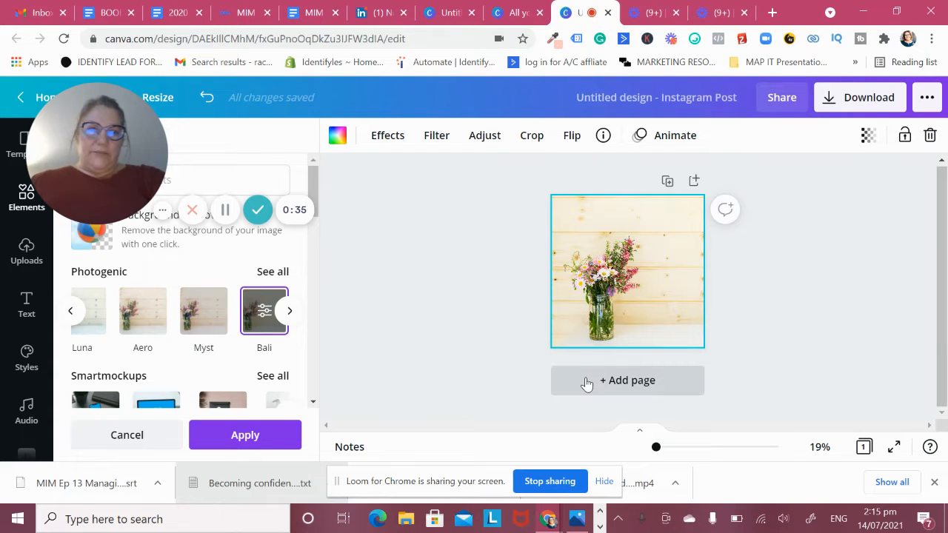
Step: Duplicate the flower photo page four times to make five pages in total
{"action": "left_click", "coordinate": [667, 182]}
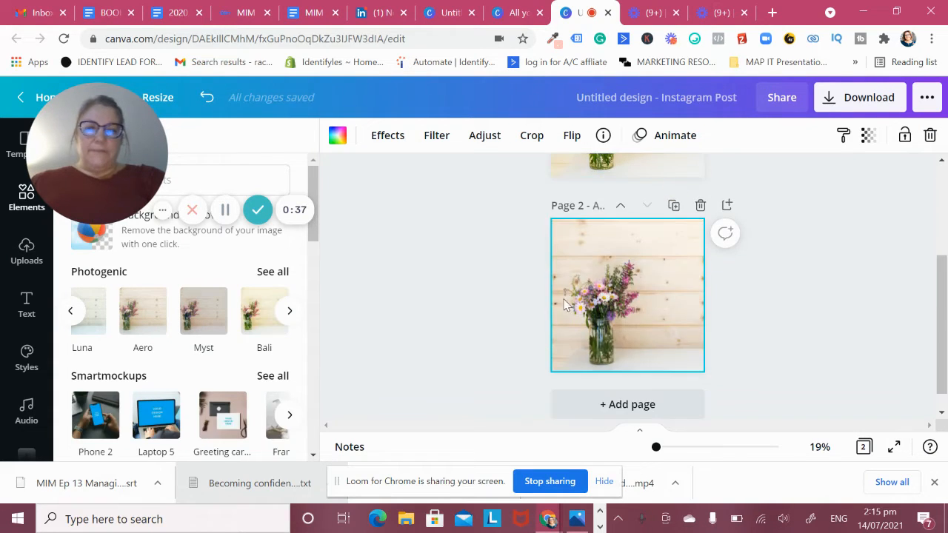
{"action": "left_click", "coordinate": [673, 208]}
{"action": "left_click", "coordinate": [673, 228]}
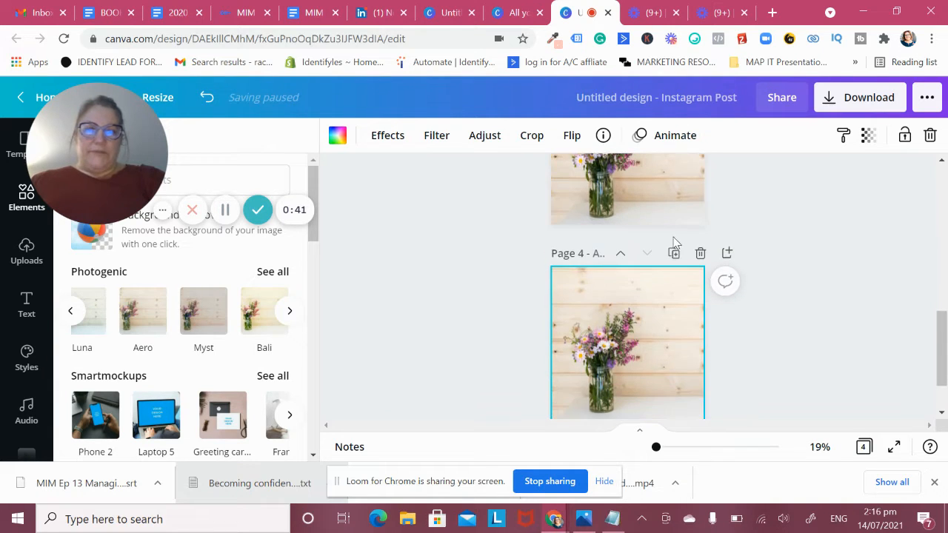
{"action": "left_click", "coordinate": [672, 257]}
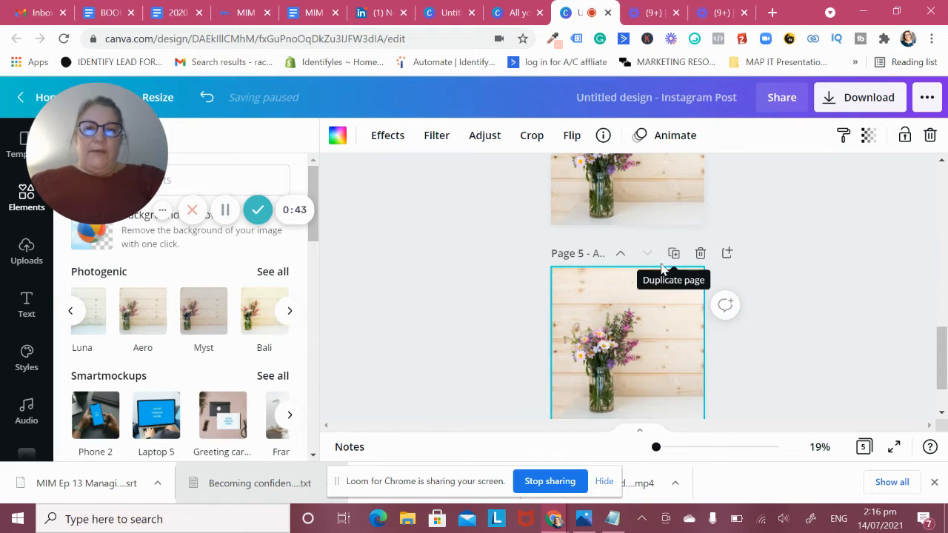
Step: Apply a Smartmockups effect to the page 2 photo that shows it on the laptop of a man typing
{"action": "scroll", "coordinate": [598, 190], "scroll_direction": "up", "scroll_amount": 8}
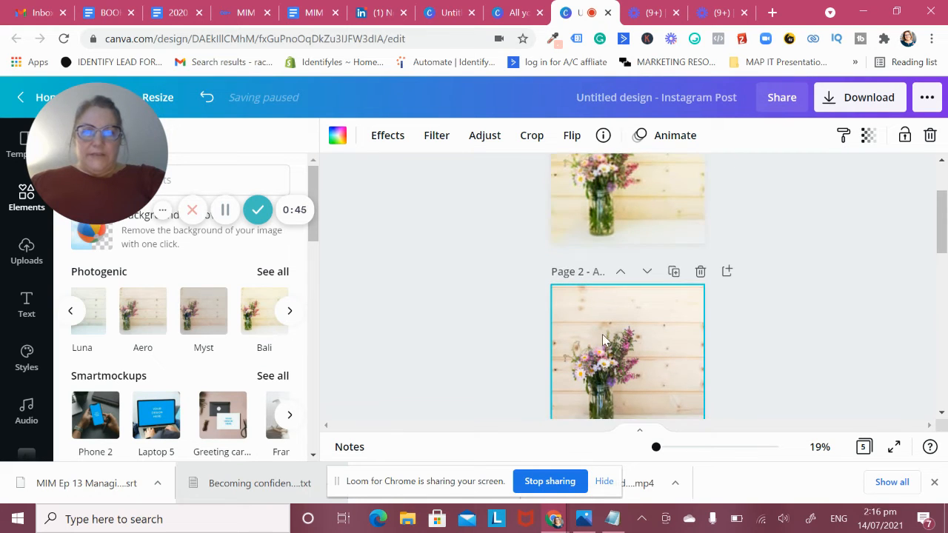
{"action": "scroll", "coordinate": [602, 337], "scroll_direction": "down", "scroll_amount": 1}
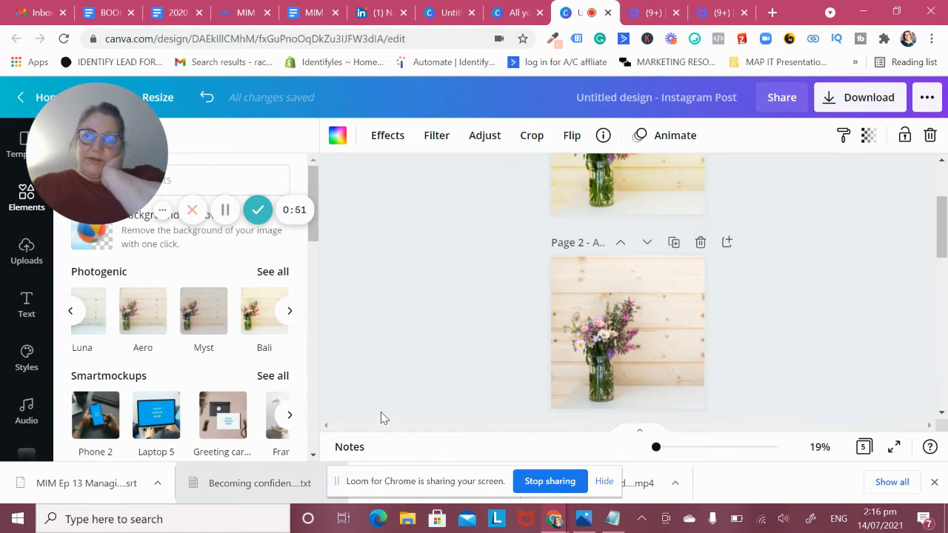
{"action": "left_click", "coordinate": [570, 375]}
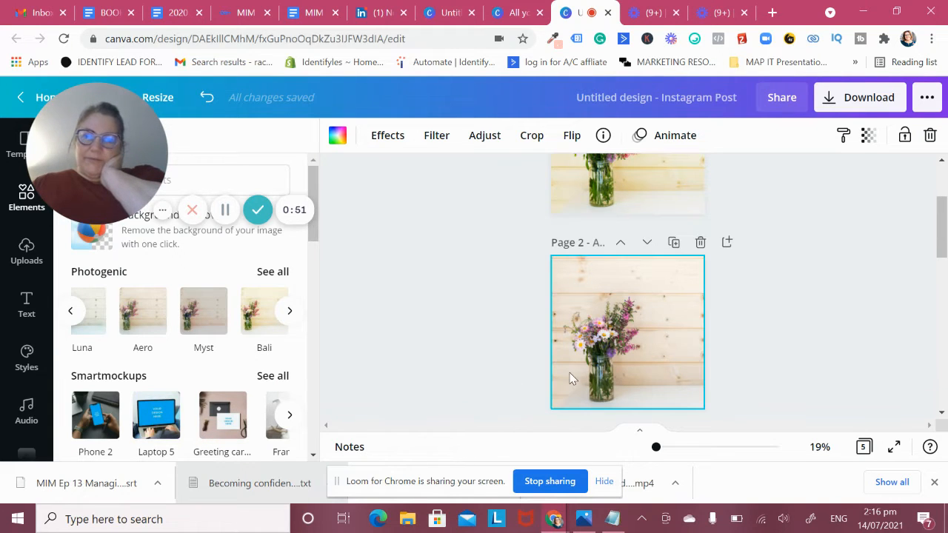
{"action": "left_click", "coordinate": [156, 424]}
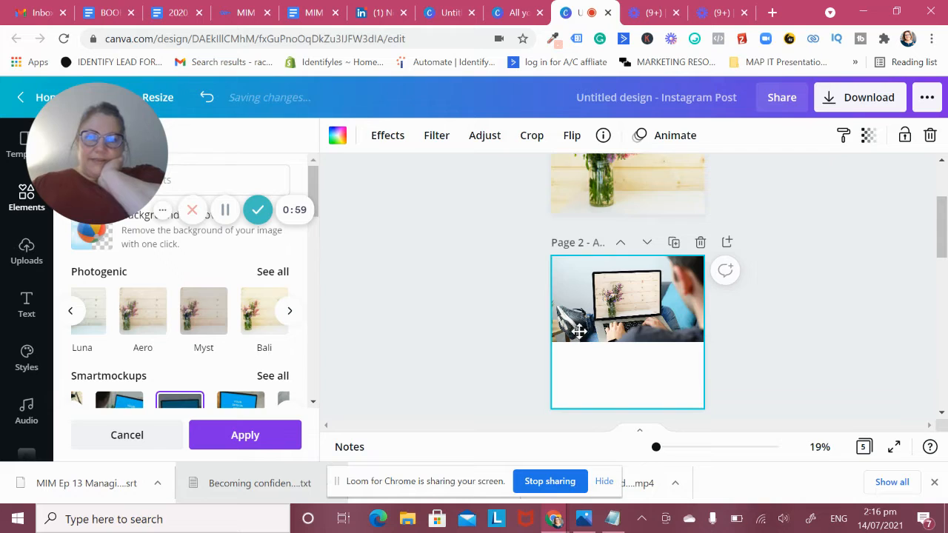
Step: Try to adjust the crop and size of the laptop mockup image on page 2
{"action": "double_click", "coordinate": [576, 330]}
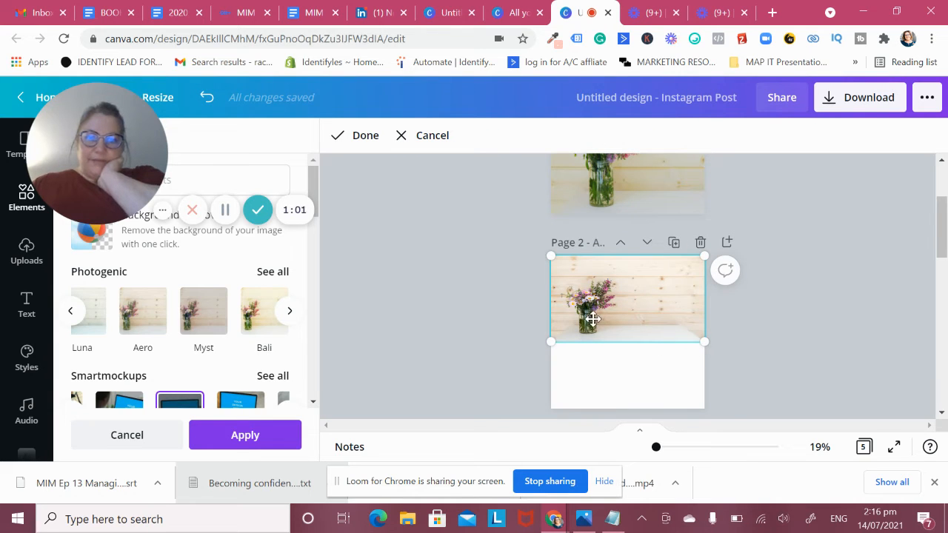
{"action": "left_click", "coordinate": [177, 406]}
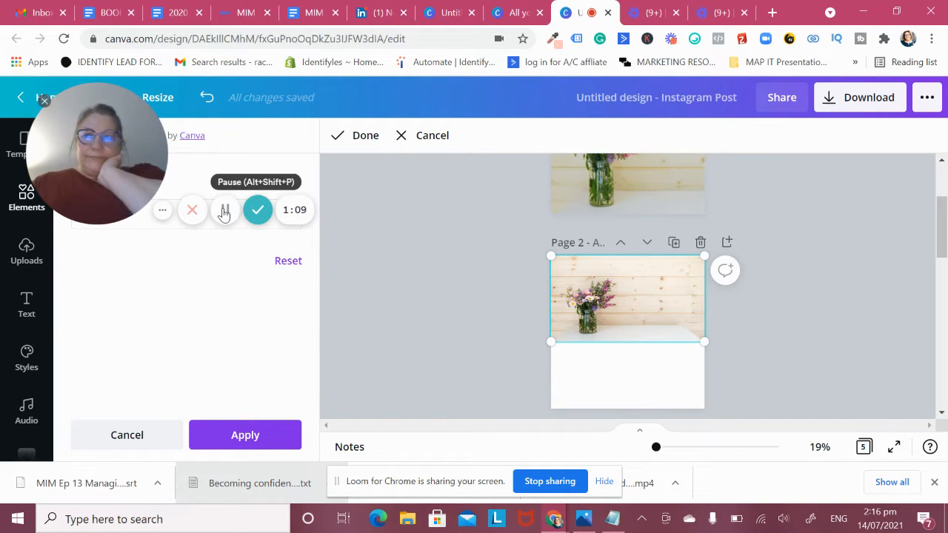
{"action": "left_click", "coordinate": [478, 269]}
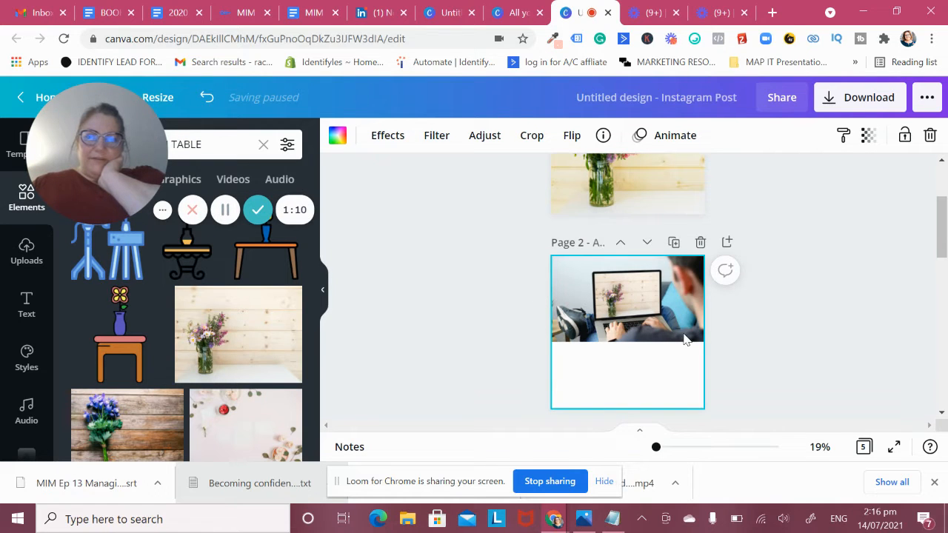
{"action": "left_click_drag", "start_coordinate": [694, 349], "coordinate": [695, 350]}
{"action": "left_click", "coordinate": [674, 318]}
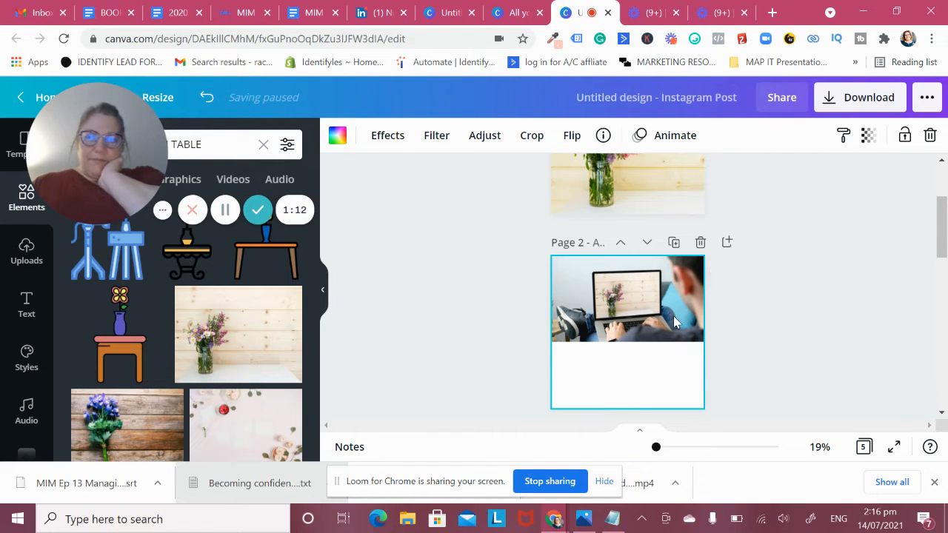
{"action": "left_click", "coordinate": [560, 344]}
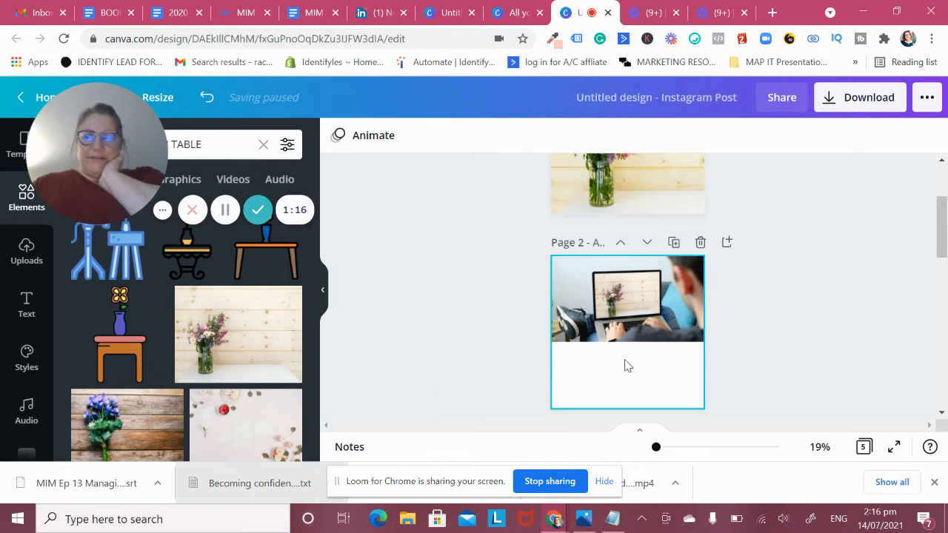
Step: Browse the available image effects and filters for the flower photo on page 3
{"action": "scroll", "coordinate": [624, 360], "scroll_direction": "down", "scroll_amount": 3}
{"action": "left_click", "coordinate": [606, 344]}
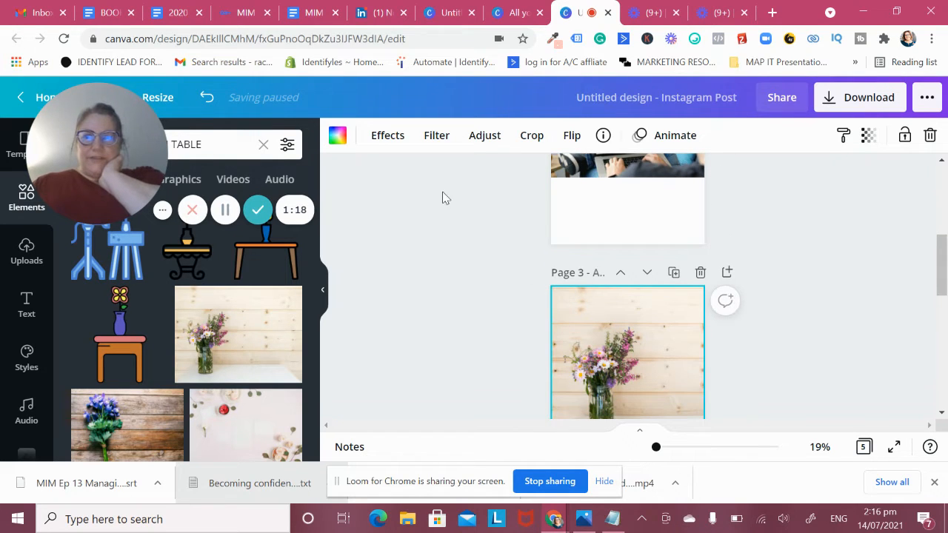
{"action": "left_click", "coordinate": [388, 135]}
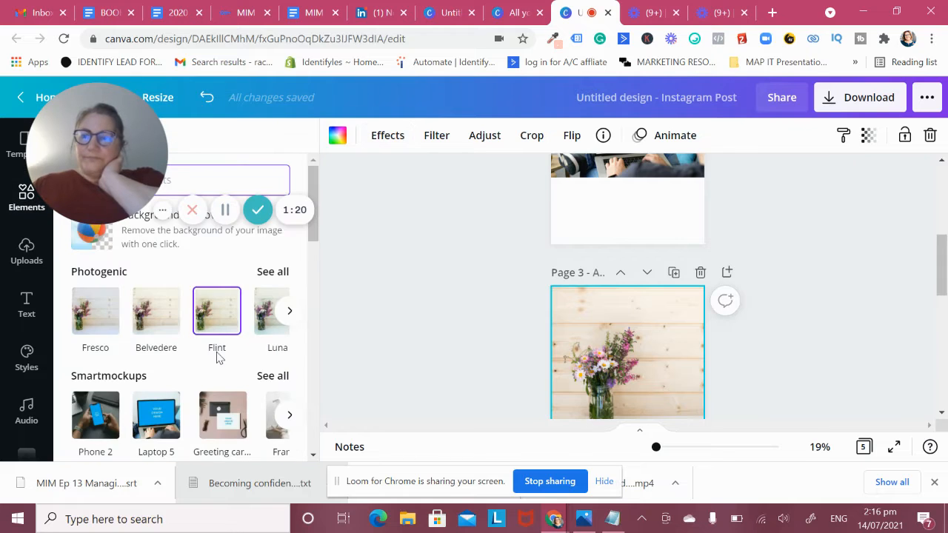
{"action": "scroll", "coordinate": [217, 358], "scroll_direction": "down", "scroll_amount": 3}
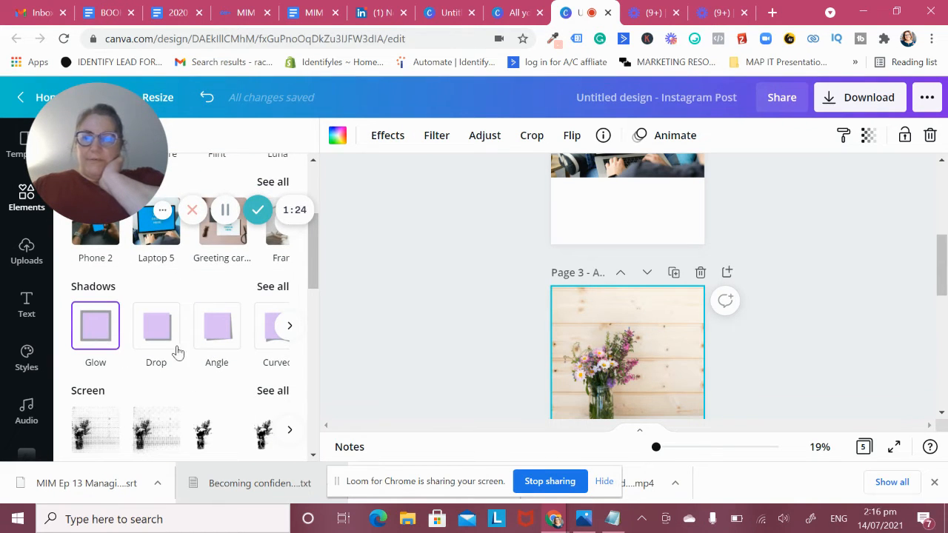
{"action": "left_click", "coordinate": [386, 136]}
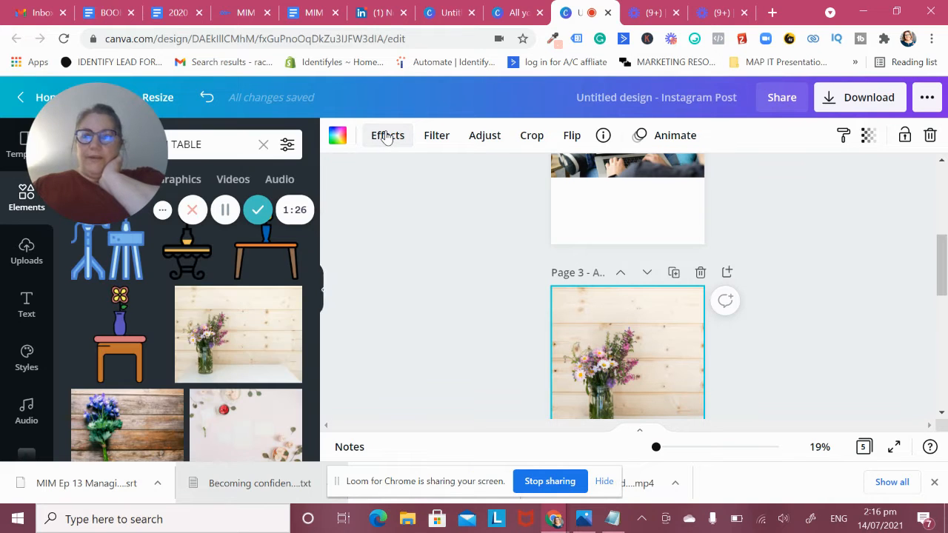
{"action": "left_click", "coordinate": [385, 135]}
{"action": "scroll", "coordinate": [178, 392], "scroll_direction": "down", "scroll_amount": 6}
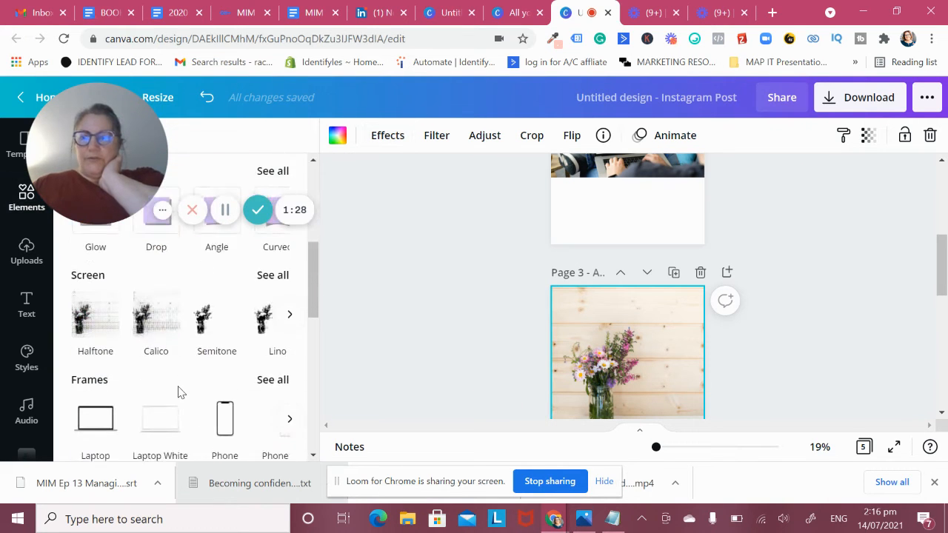
{"action": "scroll", "coordinate": [177, 393], "scroll_direction": "down", "scroll_amount": 3}
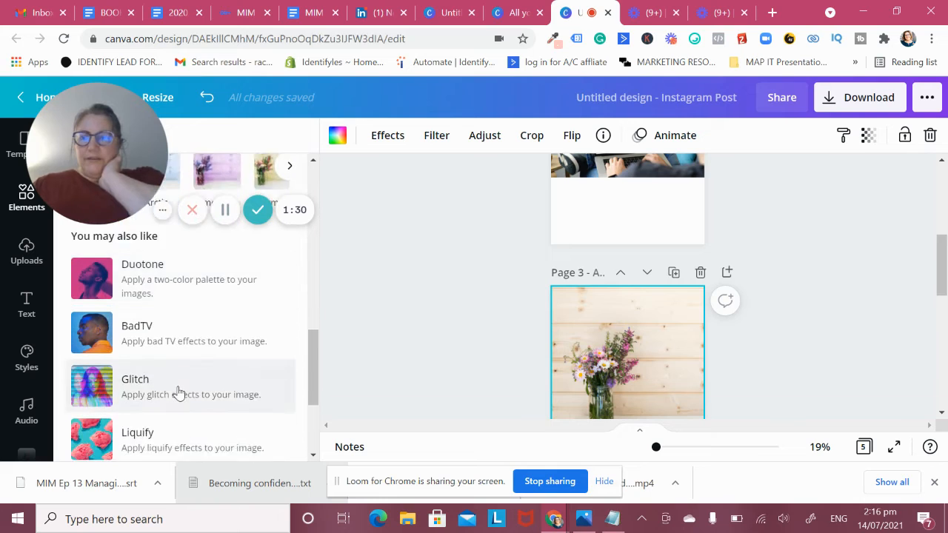
{"action": "scroll", "coordinate": [177, 391], "scroll_direction": "up", "scroll_amount": 1}
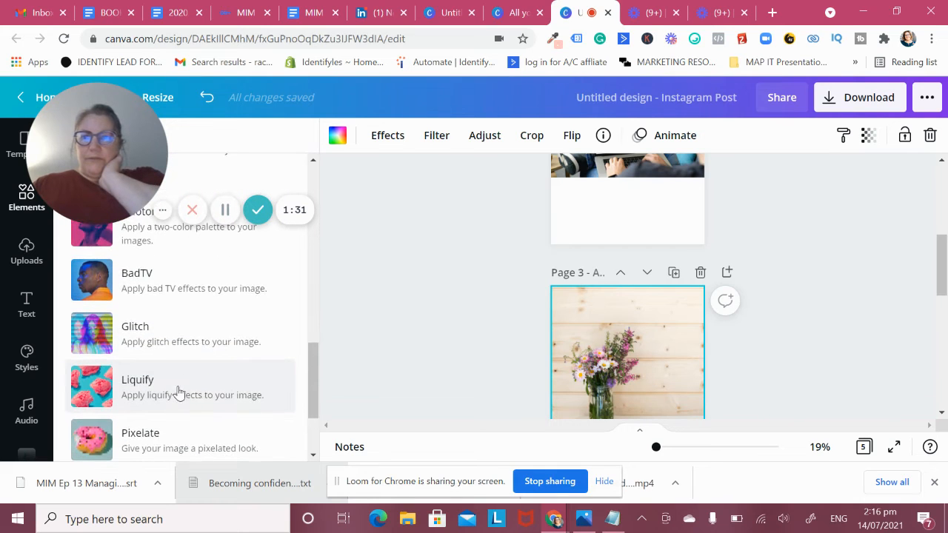
{"action": "left_click", "coordinate": [437, 142]}
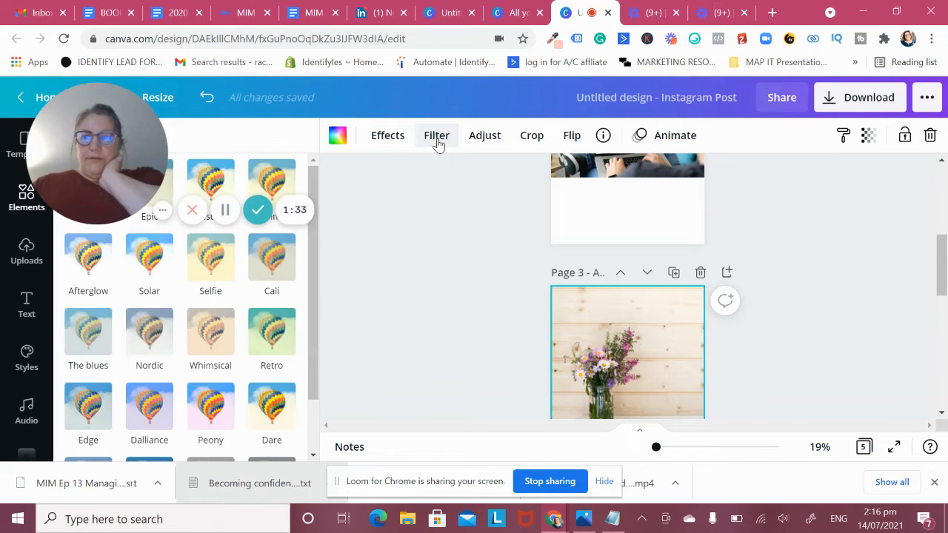
Step: Remove the background from the flower photo on page 3 with the Background Remover
{"action": "left_click", "coordinate": [394, 140]}
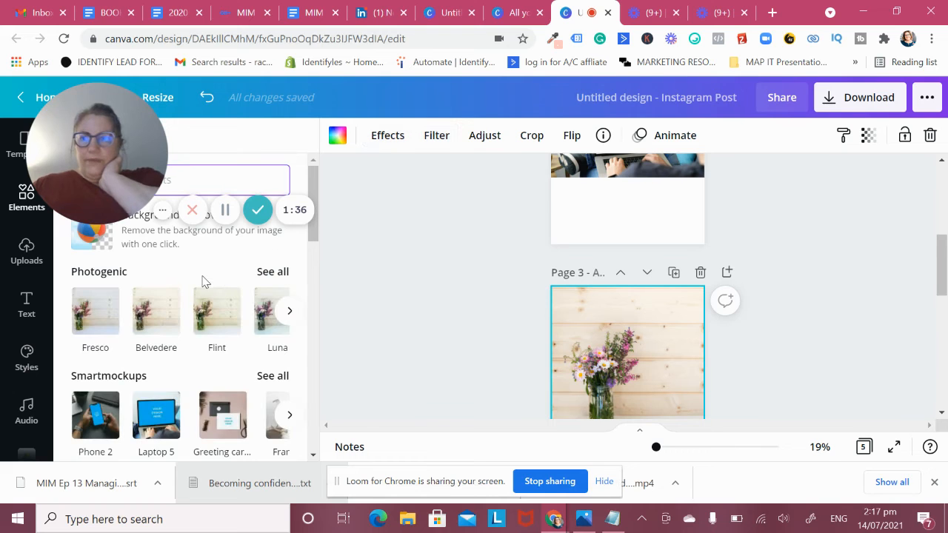
{"action": "left_click", "coordinate": [200, 230]}
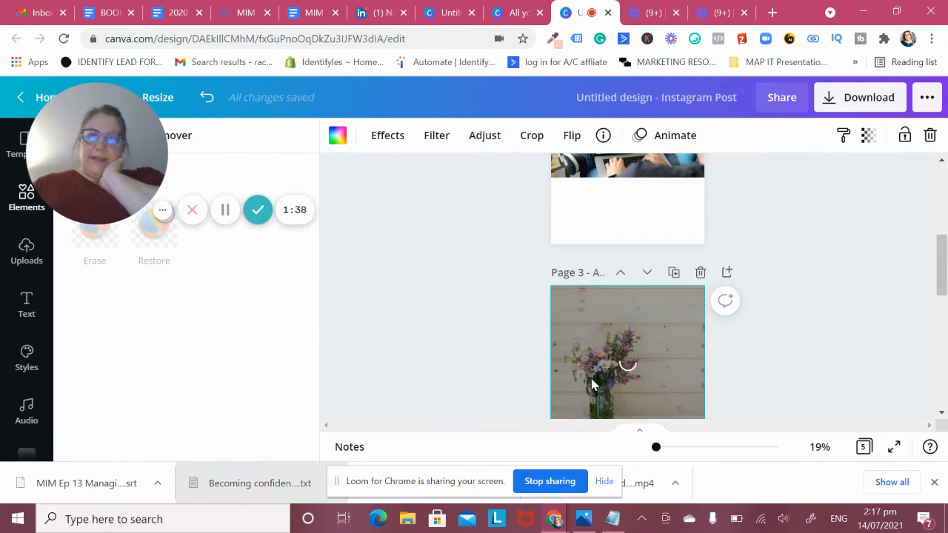
{"action": "scroll", "coordinate": [600, 378], "scroll_direction": "up", "scroll_amount": 1}
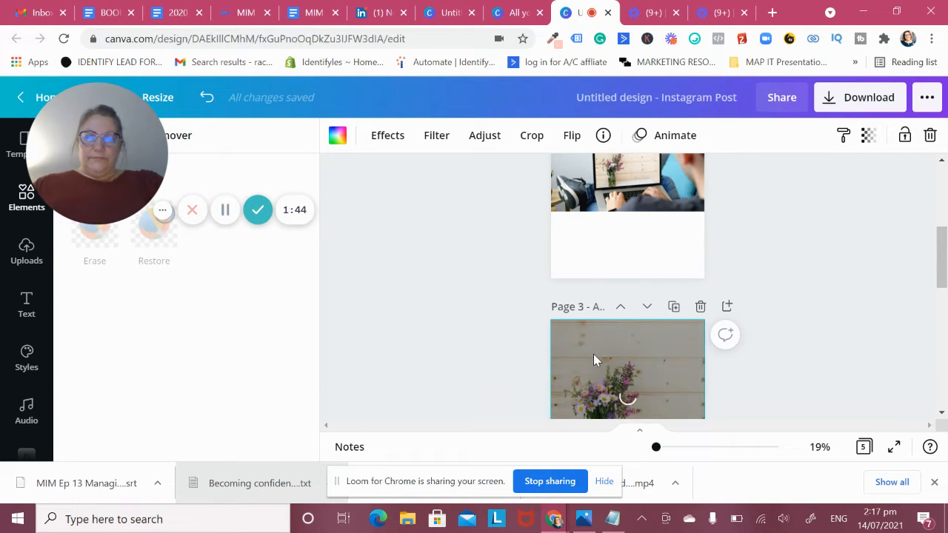
{"action": "scroll", "coordinate": [593, 354], "scroll_direction": "down", "scroll_amount": 3}
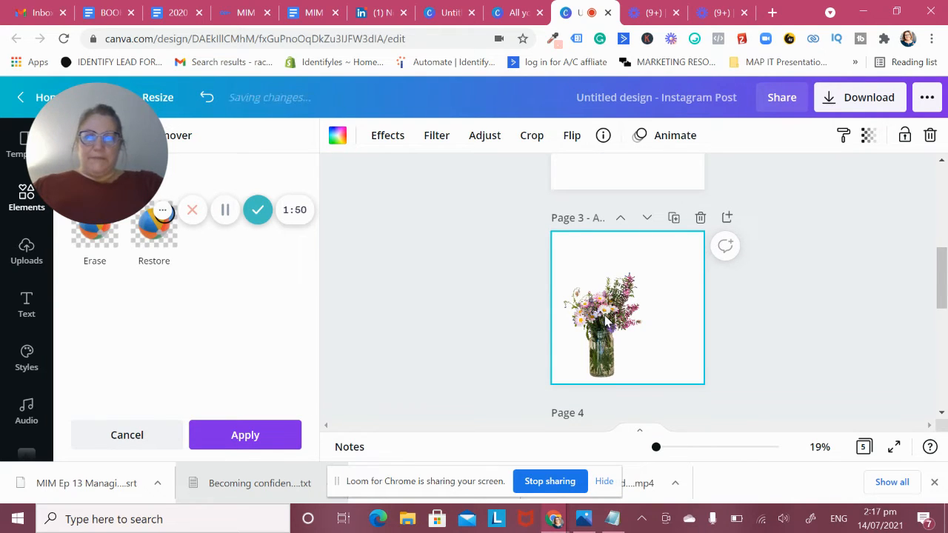
Step: Enlarge the cut-out vase of flowers within the page 3 frame so it nearly fills the page's height
{"action": "double_click", "coordinate": [605, 320]}
{"action": "left_click_drag", "start_coordinate": [763, 229], "coordinate": [828, 180]}
{"action": "left_click", "coordinate": [485, 273]}
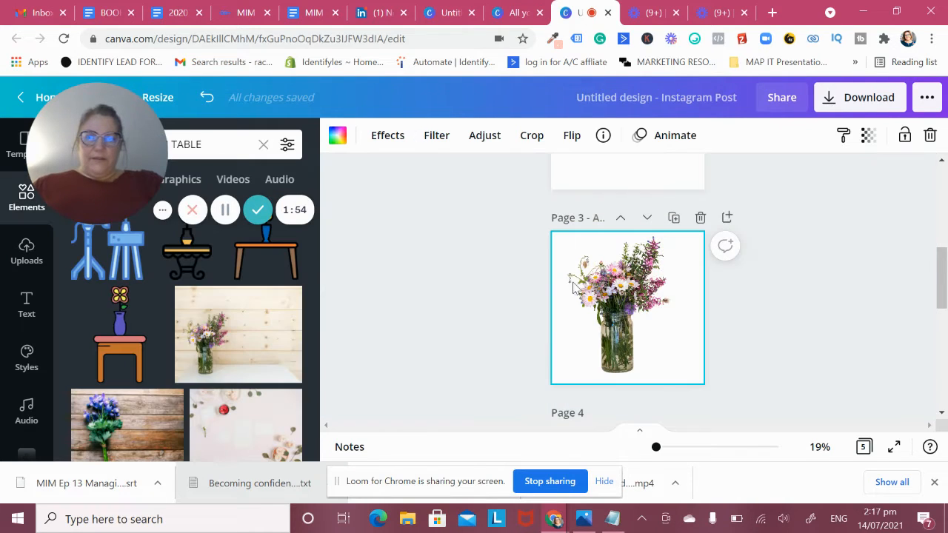
Step: Try a Glow shadow on the cut-out vase on page 3 with its colour set to bright blue from the 2020 Identify palette
{"action": "left_click", "coordinate": [390, 135]}
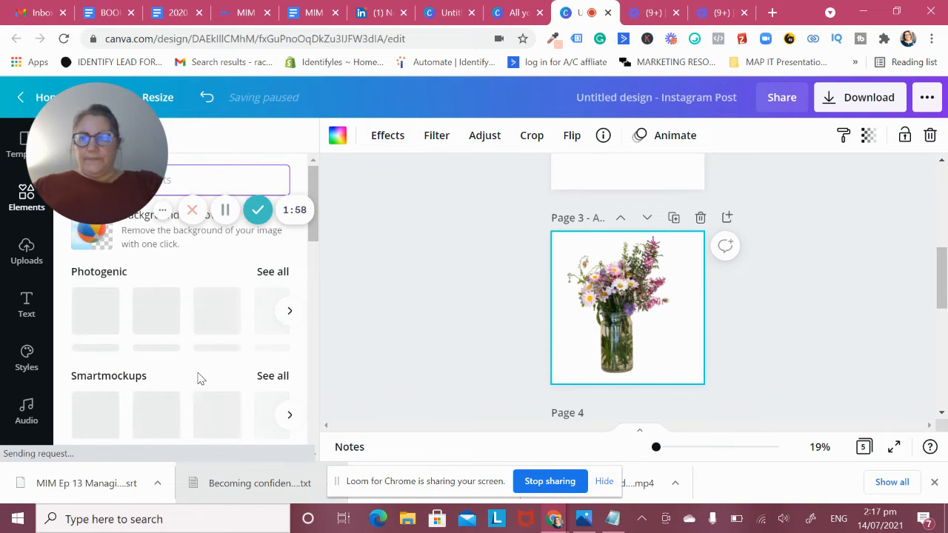
{"action": "scroll", "coordinate": [198, 379], "scroll_direction": "down", "scroll_amount": 3}
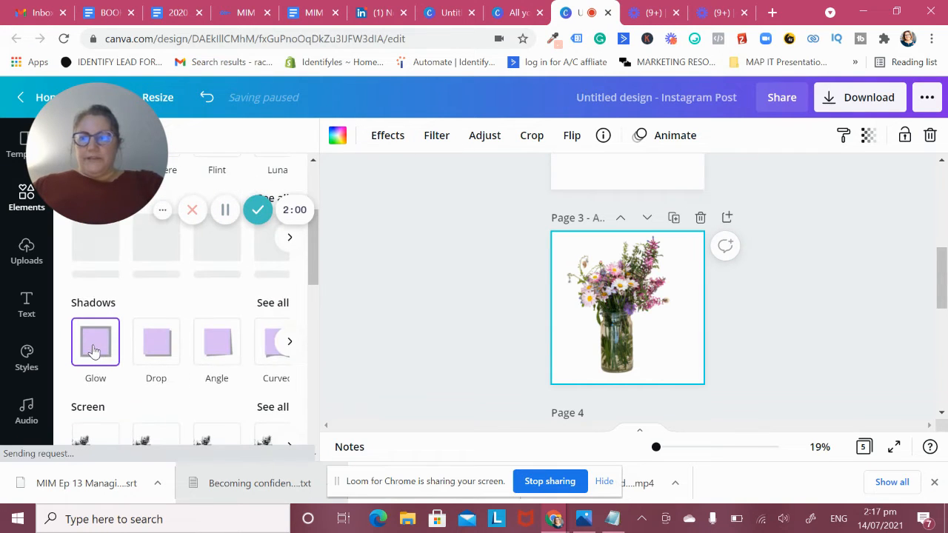
{"action": "left_click", "coordinate": [94, 346]}
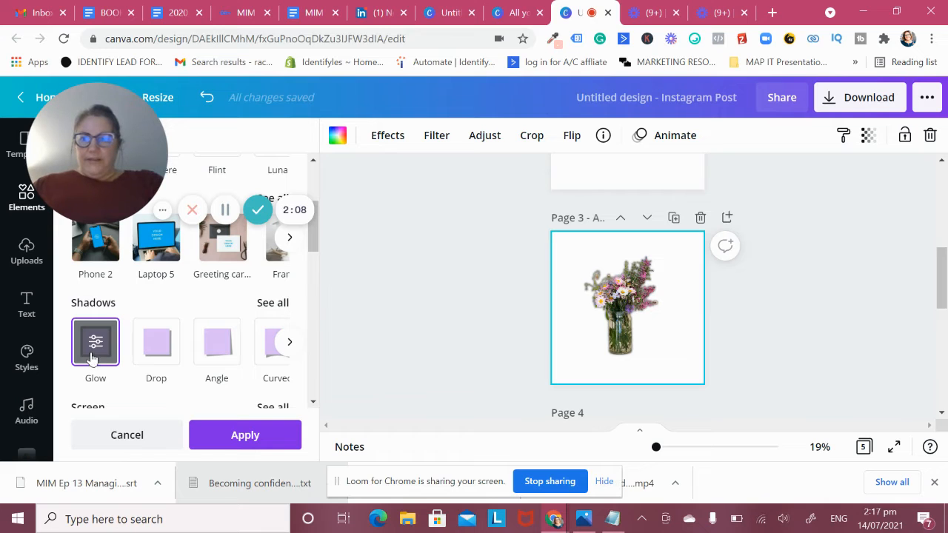
{"action": "left_click", "coordinate": [95, 344]}
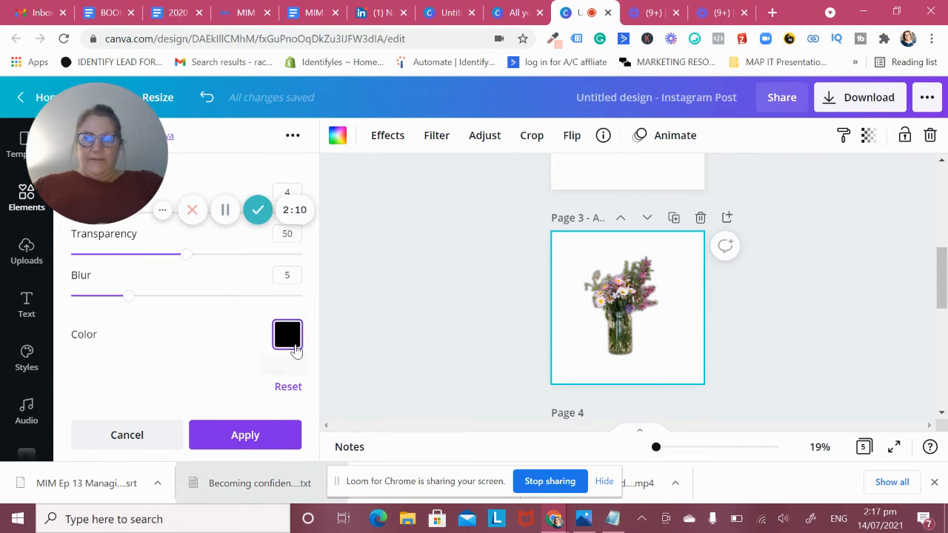
{"action": "left_click", "coordinate": [294, 350]}
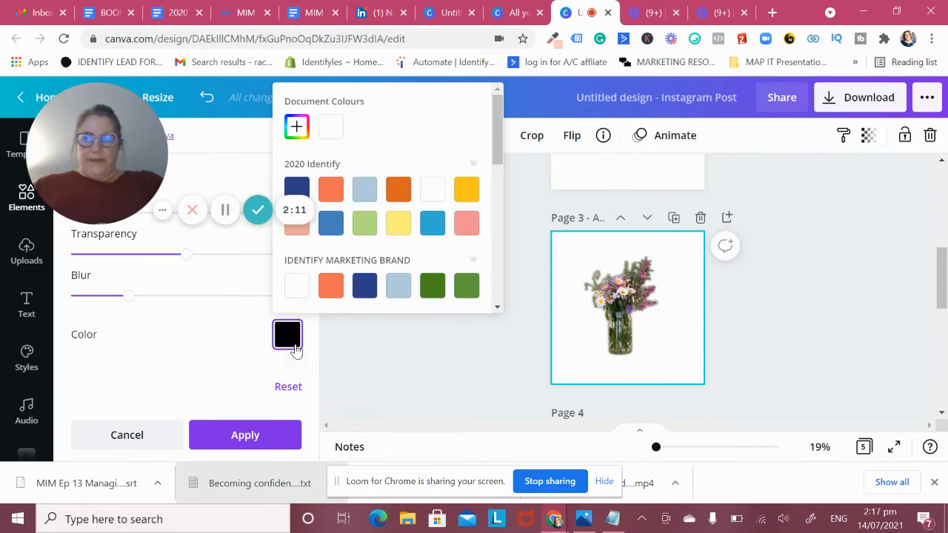
{"action": "left_click", "coordinate": [363, 289]}
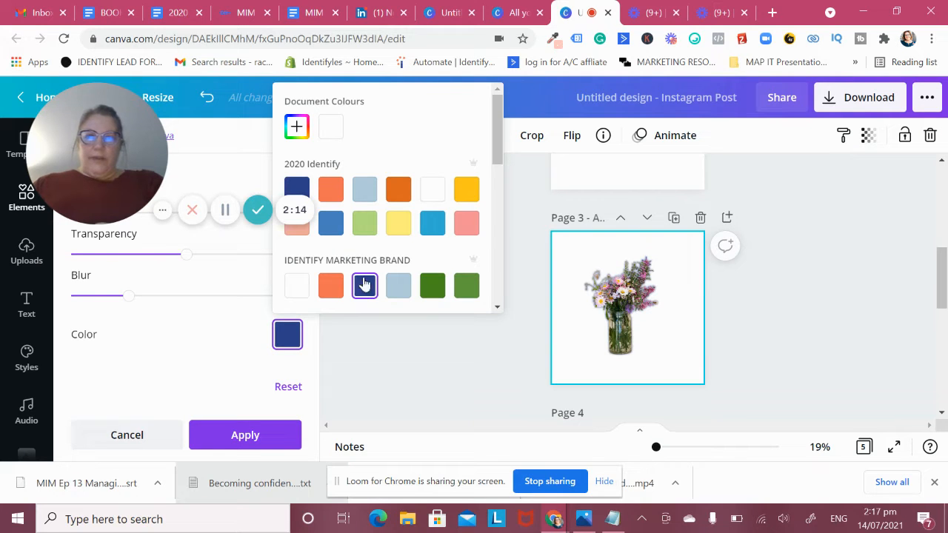
{"action": "left_click", "coordinate": [432, 230]}
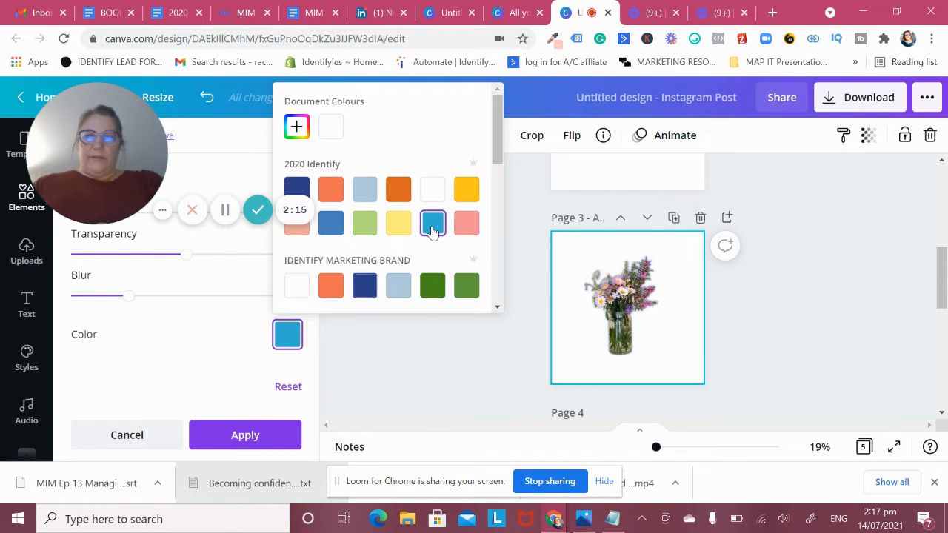
{"action": "left_click", "coordinate": [577, 350]}
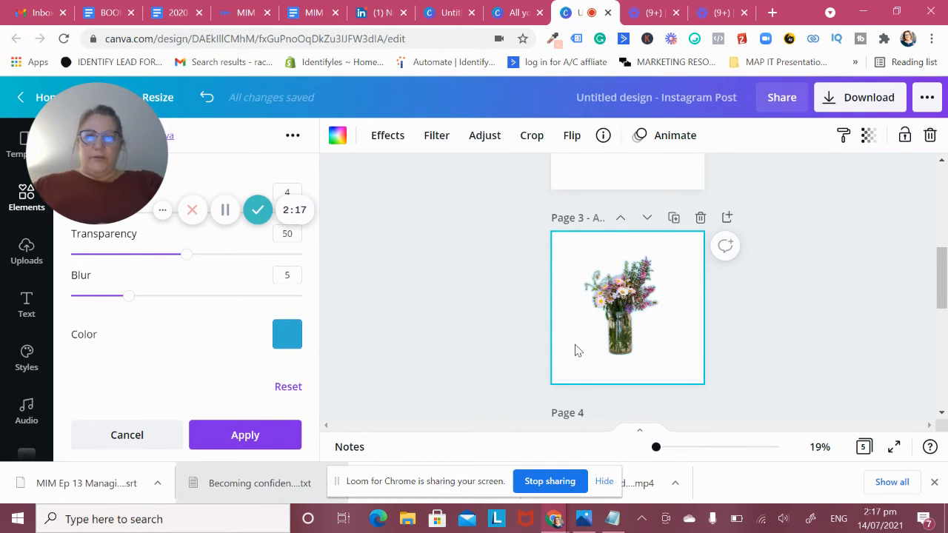
Step: Try an amber-yellow background colour on page 3 and undo back to the plain cut-out vase of flowers
{"action": "left_click", "coordinate": [337, 135]}
{"action": "left_click", "coordinate": [286, 311]}
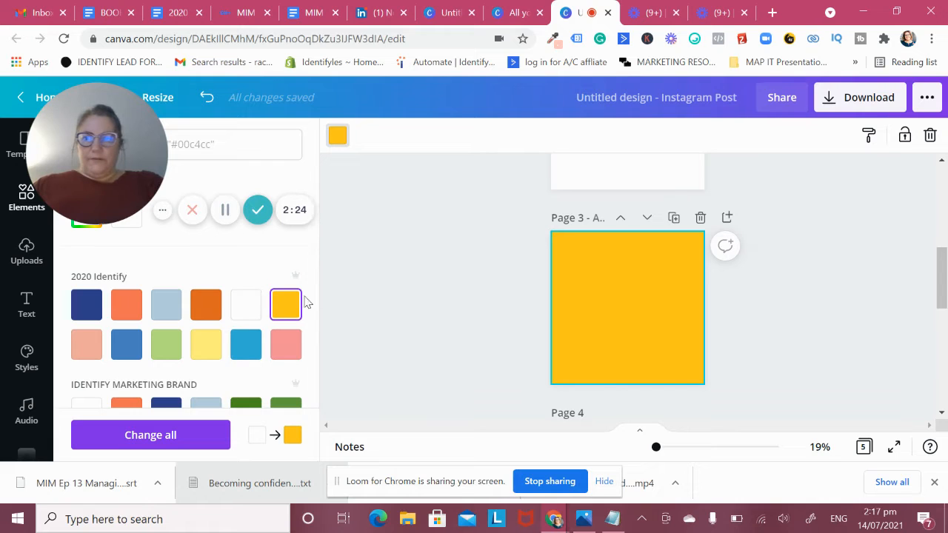
{"action": "left_click", "coordinate": [207, 97]}
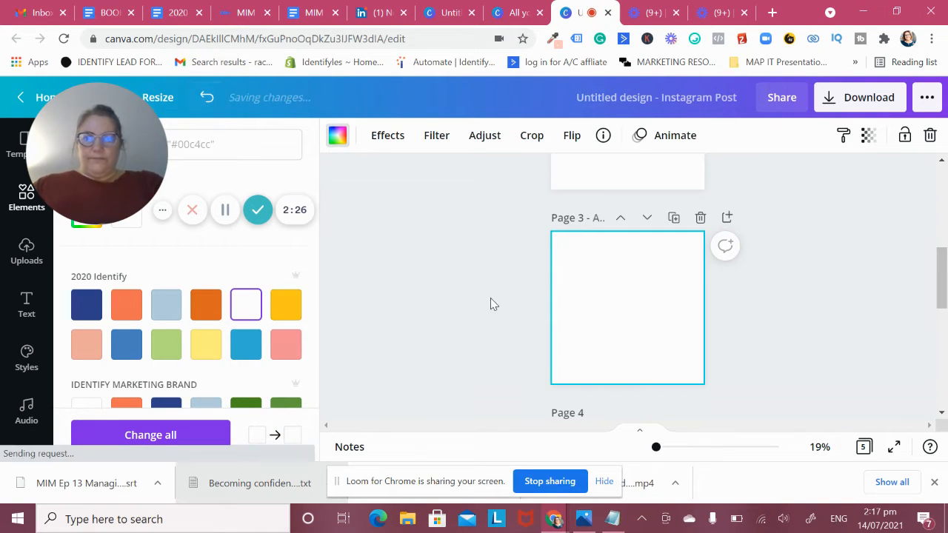
{"action": "left_click", "coordinate": [207, 97]}
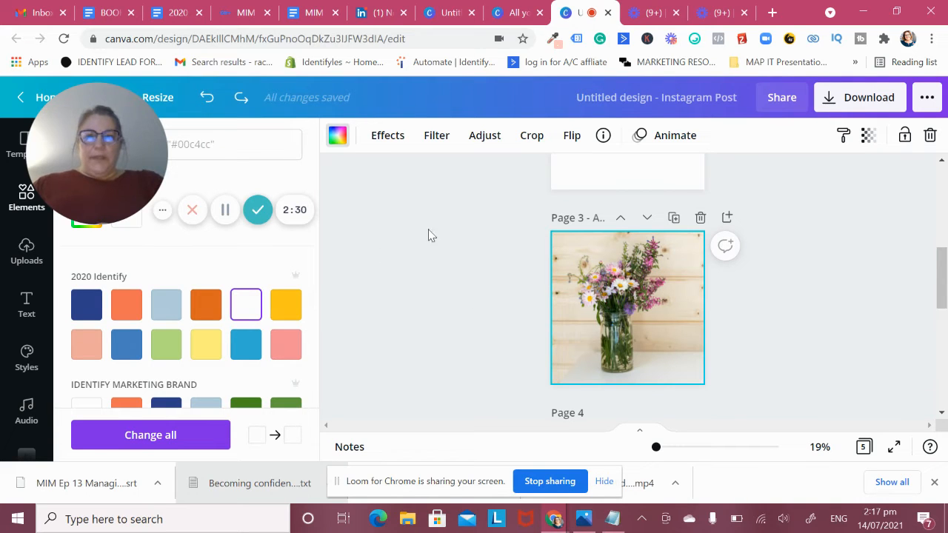
{"action": "left_click", "coordinate": [241, 97]}
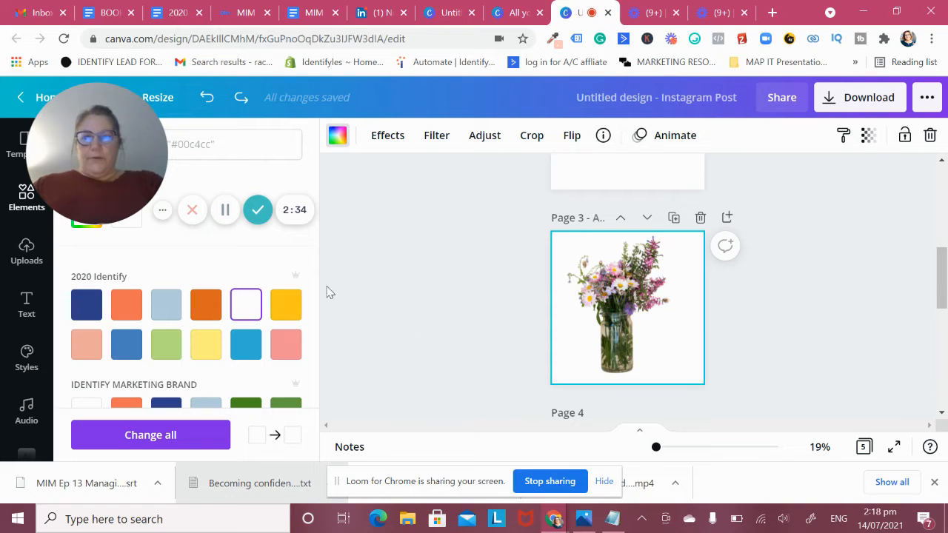
Step: Give the cut-out vase on page 3 a Glow shadow with size 28 and the amber-yellow 2020 Identify colour
{"action": "left_click", "coordinate": [382, 138]}
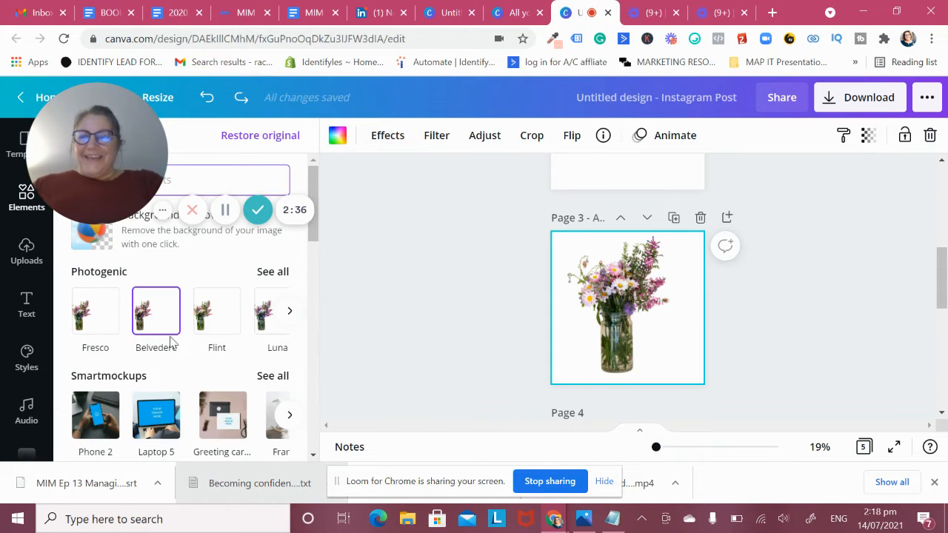
{"action": "scroll", "coordinate": [194, 379], "scroll_direction": "down", "scroll_amount": 2}
{"action": "scroll", "coordinate": [194, 379], "scroll_direction": "down", "scroll_amount": 3}
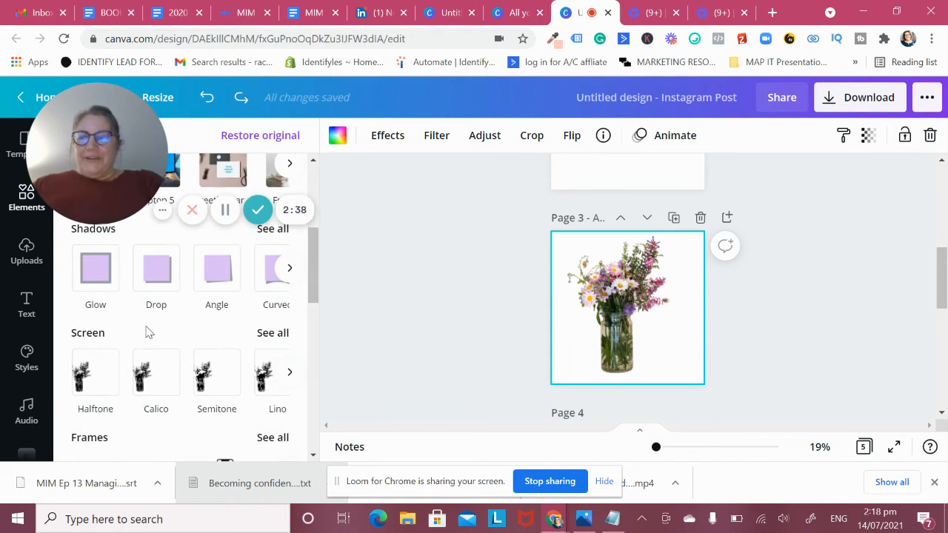
{"action": "left_click", "coordinate": [87, 270]}
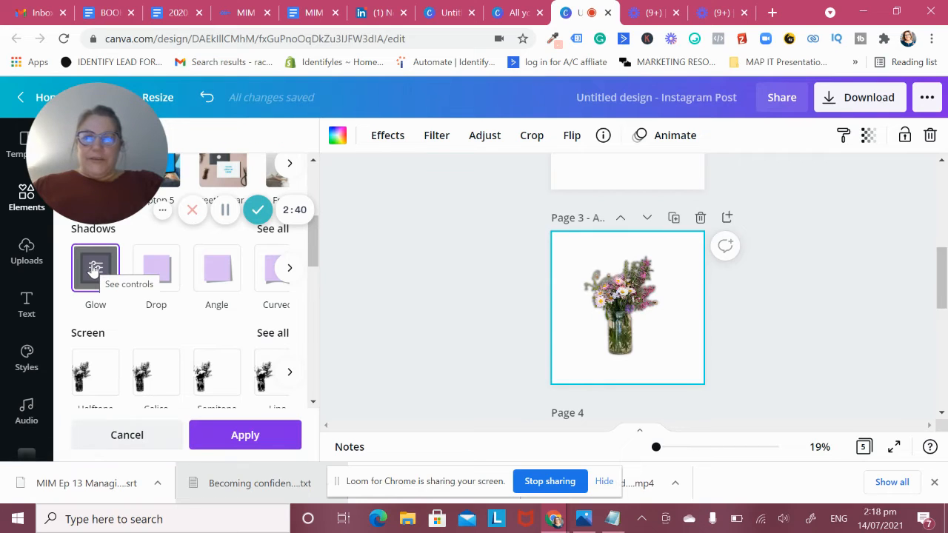
{"action": "left_click", "coordinate": [95, 269]}
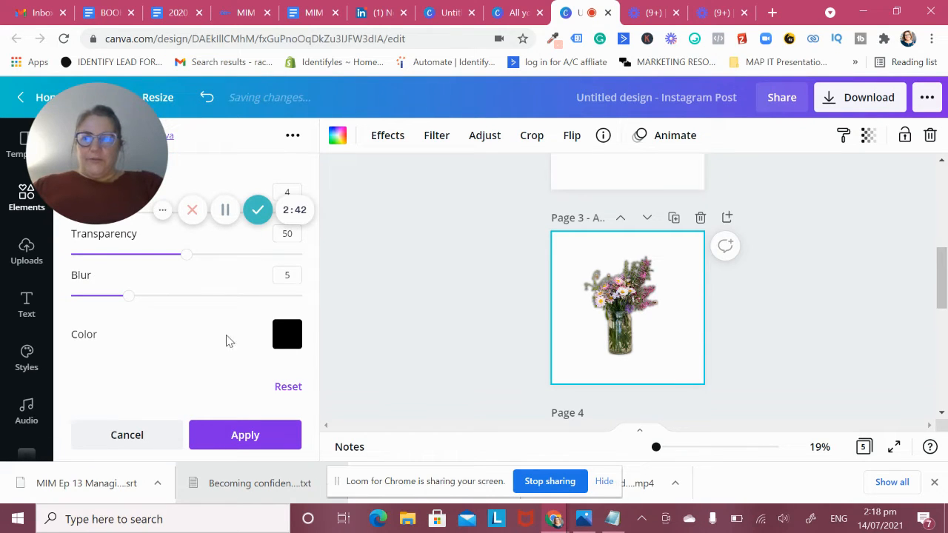
{"action": "left_click", "coordinate": [292, 338]}
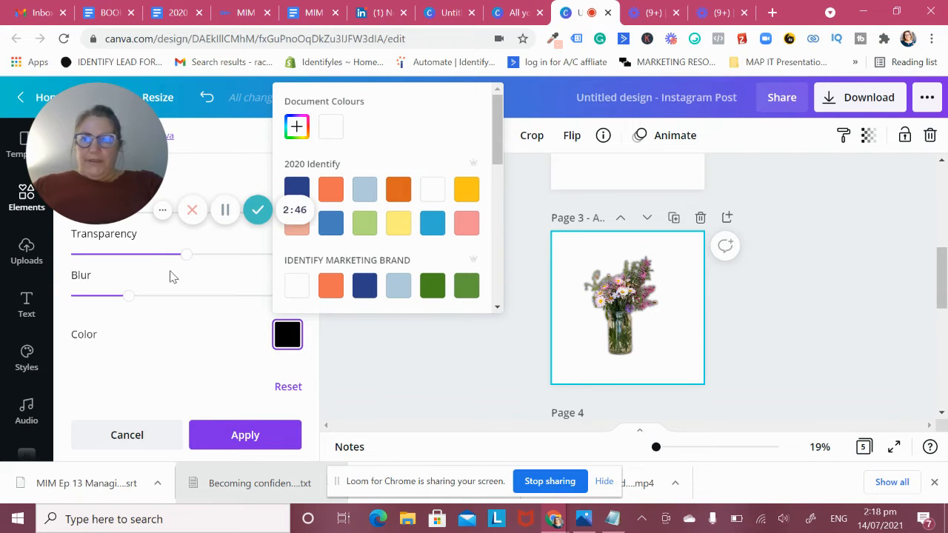
{"action": "left_click_drag", "start_coordinate": [115, 186], "coordinate": [87, 427]}
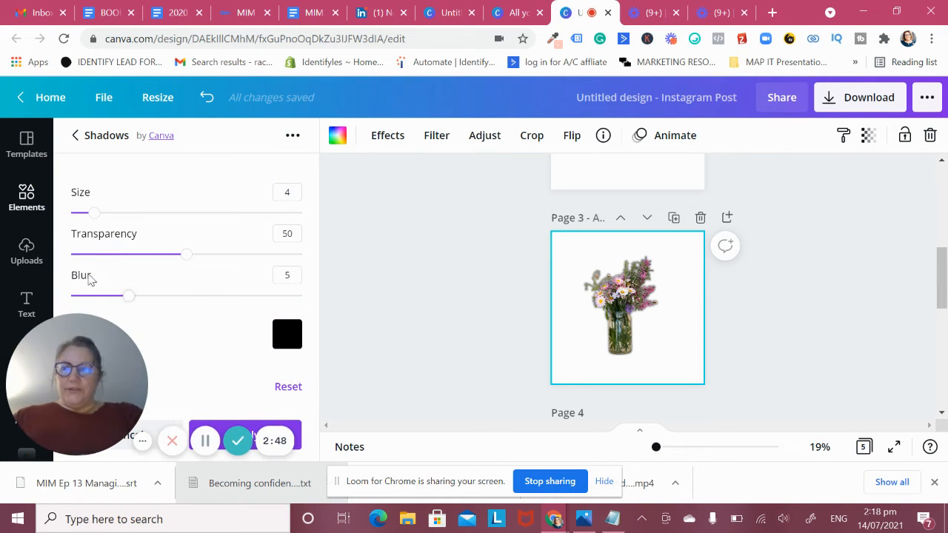
{"action": "left_click_drag", "start_coordinate": [94, 215], "coordinate": [234, 250]}
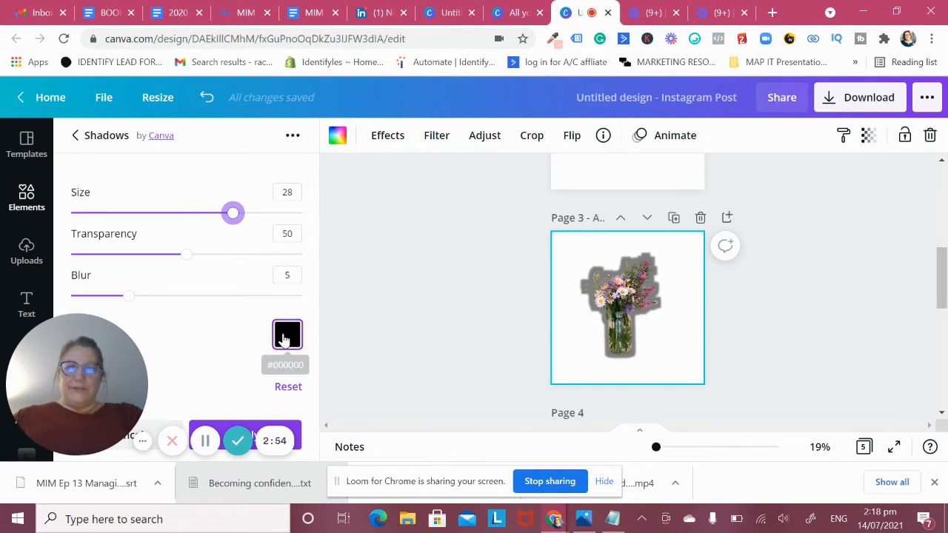
{"action": "left_click", "coordinate": [285, 336]}
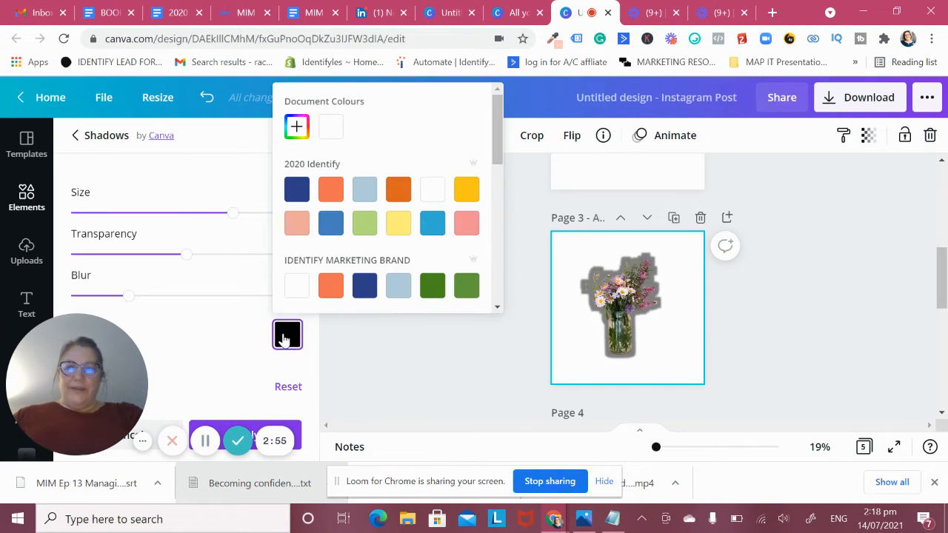
{"action": "left_click", "coordinate": [466, 192]}
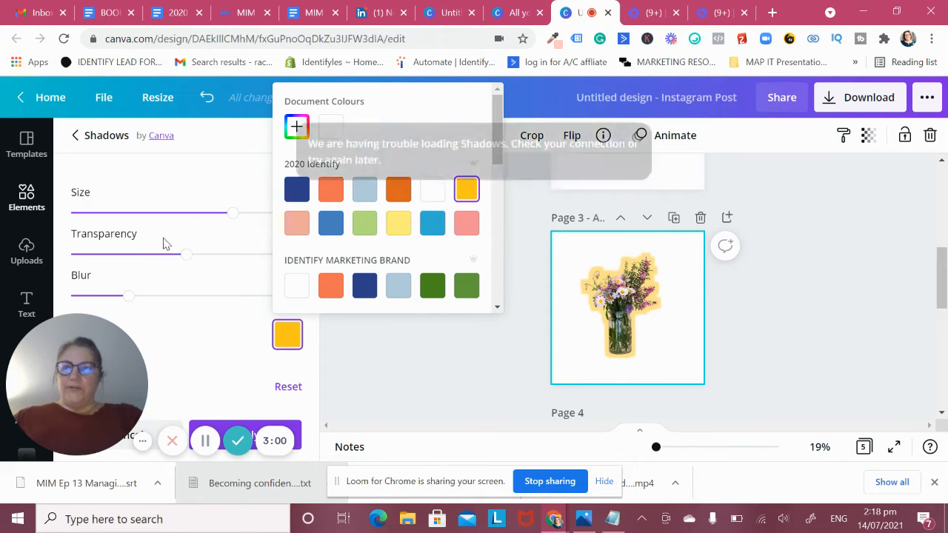
Step: Switch the vase's shadow to Drop in light yellow with offset 4, and check the available shadow directions
{"action": "left_click", "coordinate": [77, 137]}
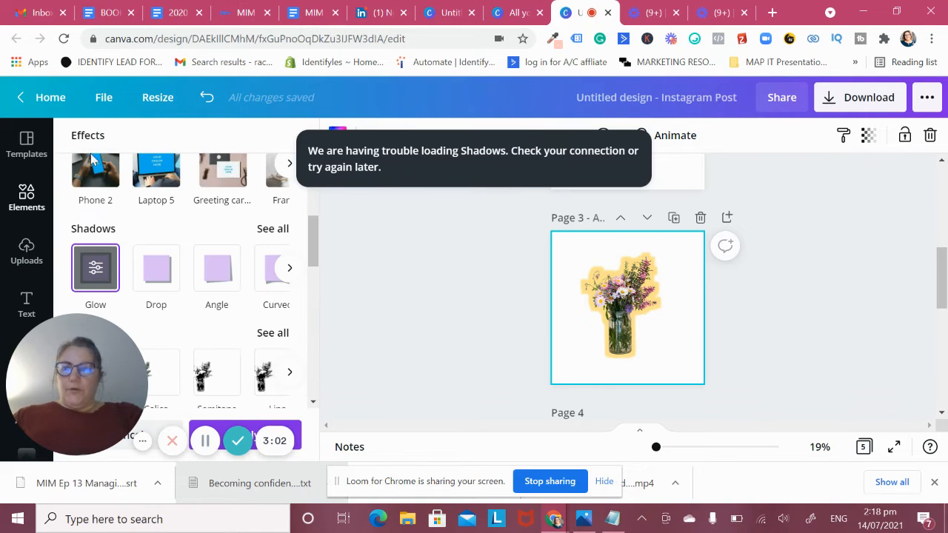
{"action": "left_click", "coordinate": [155, 276]}
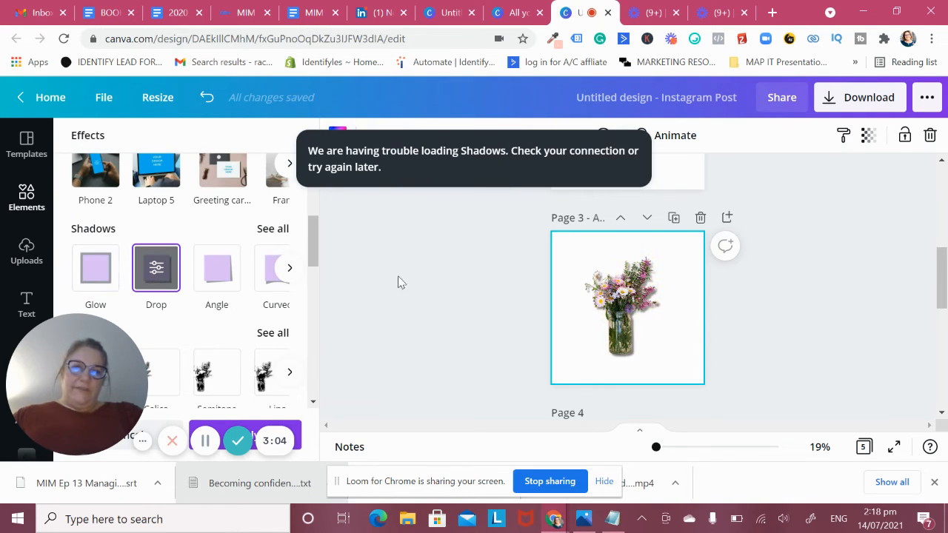
{"action": "left_click", "coordinate": [152, 271]}
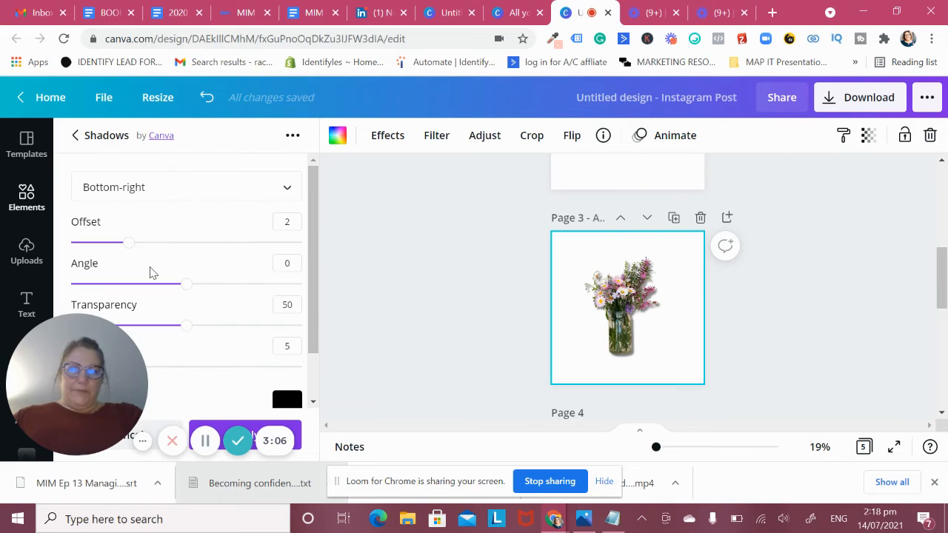
{"action": "left_click", "coordinate": [287, 404]}
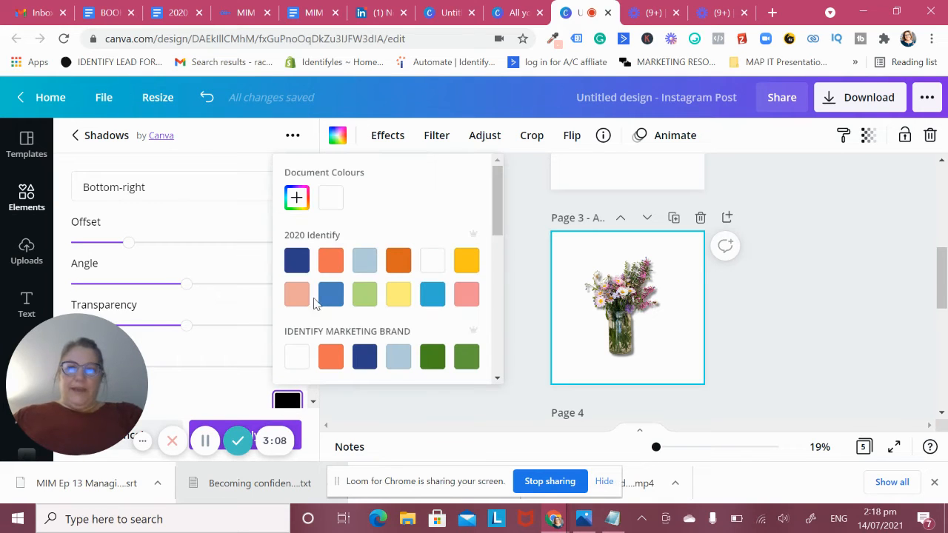
{"action": "left_click", "coordinate": [398, 296]}
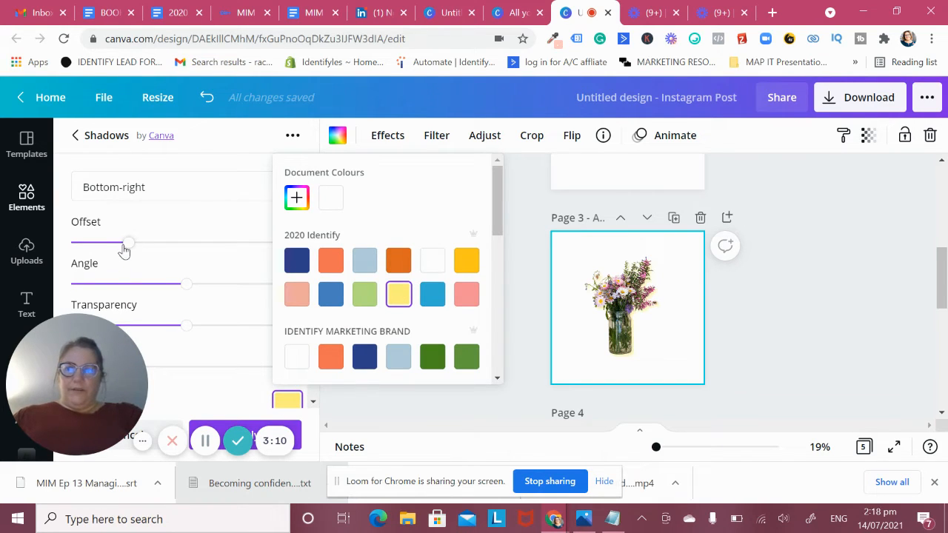
{"action": "left_click_drag", "start_coordinate": [124, 252], "coordinate": [190, 265]}
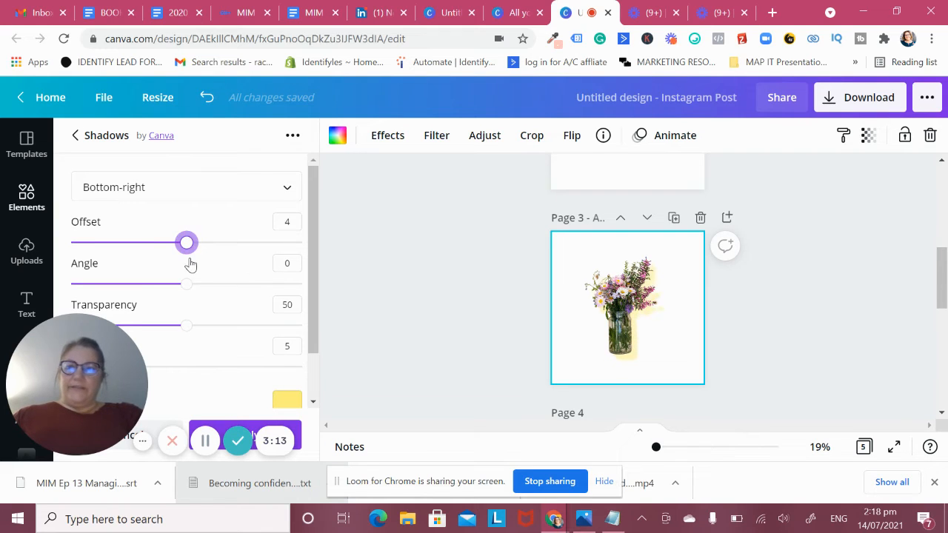
{"action": "left_click", "coordinate": [121, 187]}
{"action": "scroll", "coordinate": [194, 225], "scroll_direction": "down", "scroll_amount": 1}
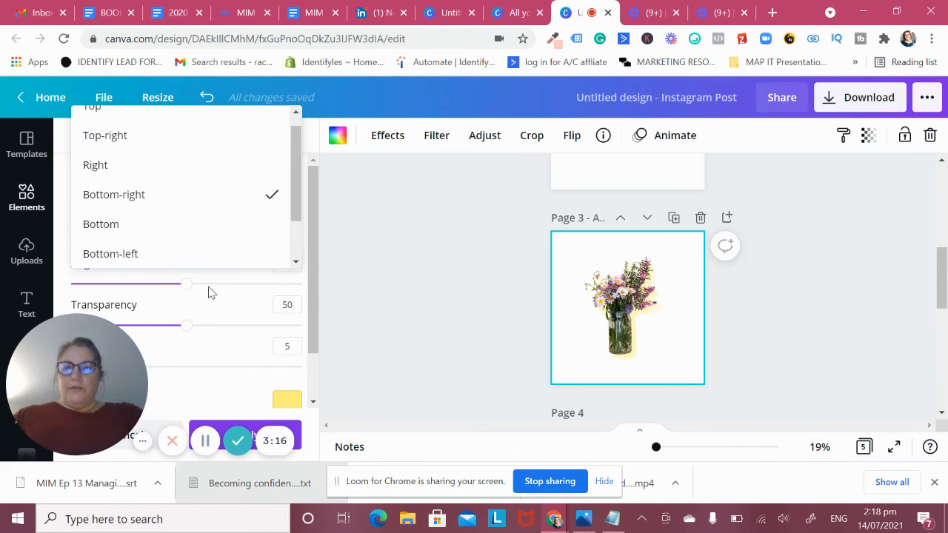
{"action": "left_click", "coordinate": [206, 313]}
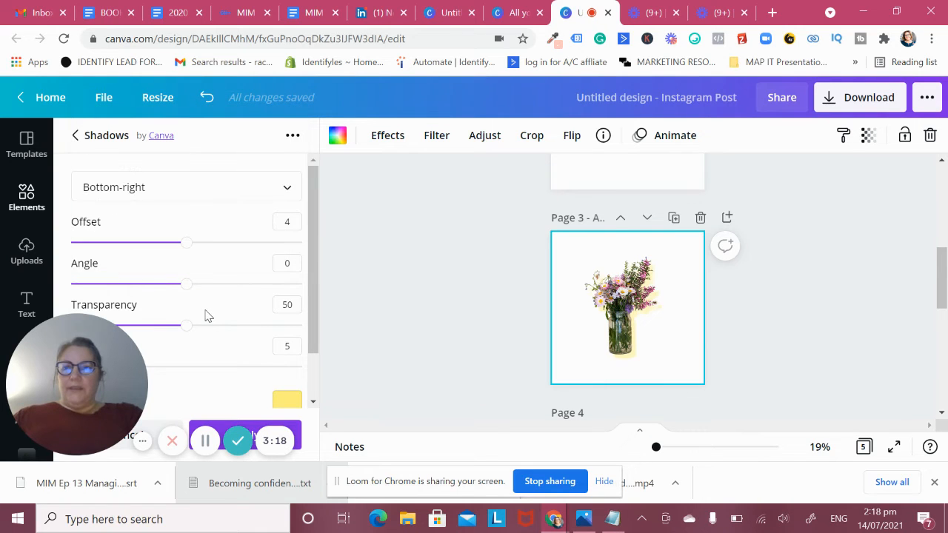
Step: Preview the Angle and Curved shadows on the vase, and switch to Page Lift with its curve at -20
{"action": "left_click", "coordinate": [75, 135]}
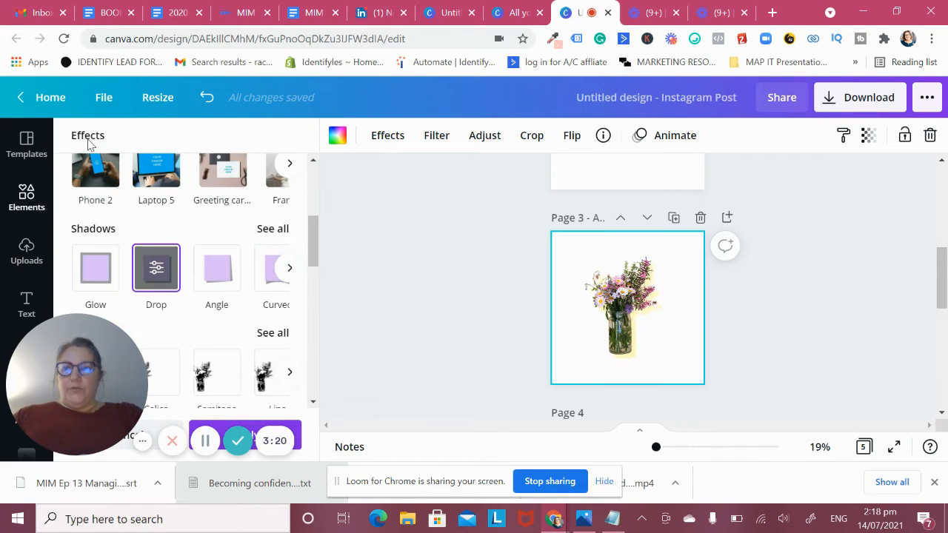
{"action": "left_click", "coordinate": [212, 280]}
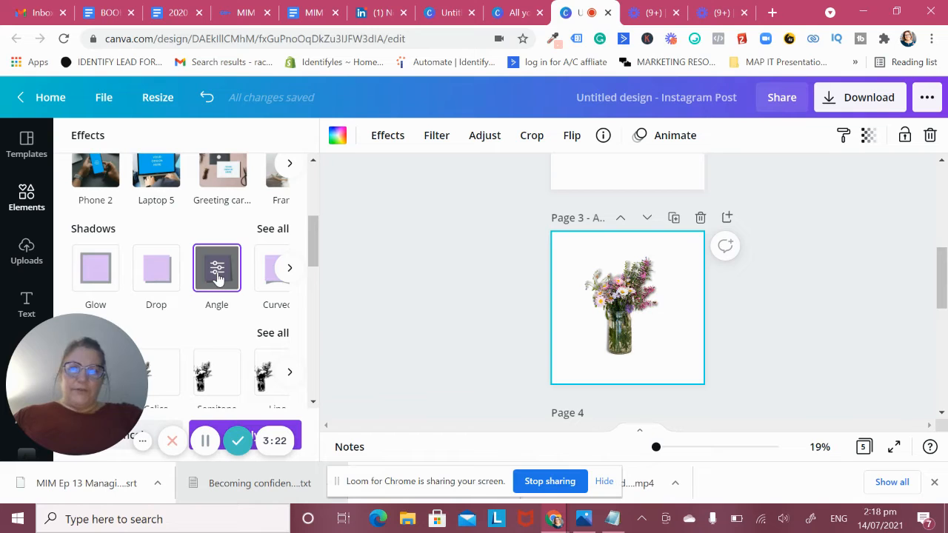
{"action": "left_click", "coordinate": [268, 278]}
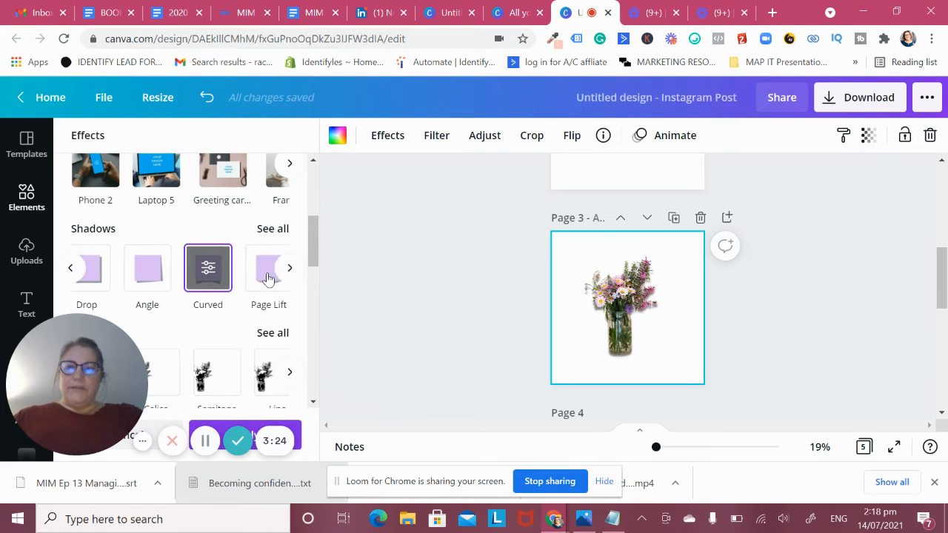
{"action": "left_click", "coordinate": [259, 273]}
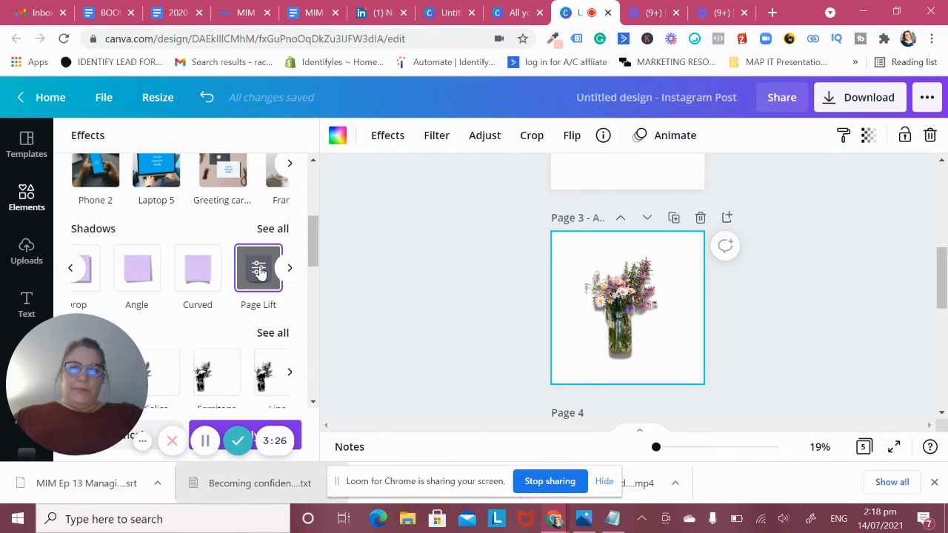
{"action": "scroll", "coordinate": [535, 364], "scroll_direction": "up", "scroll_amount": 1}
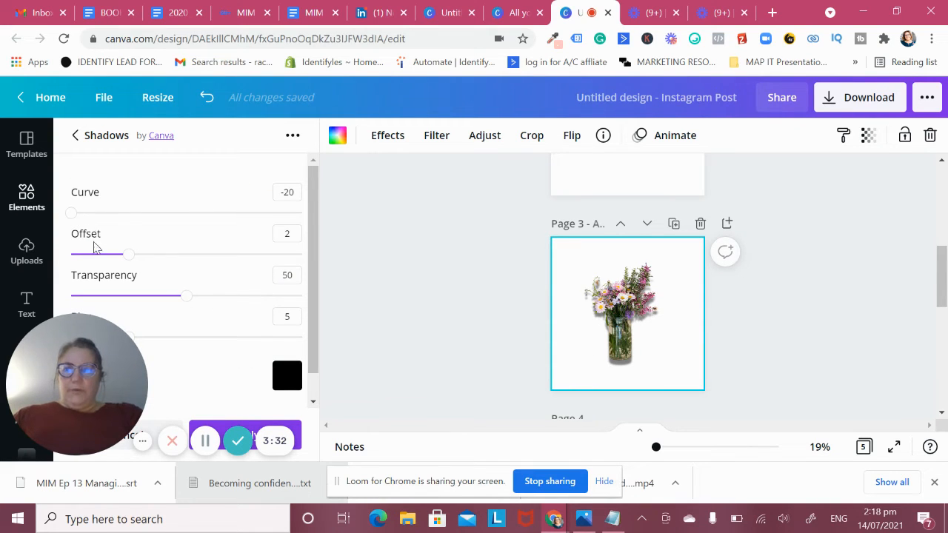
{"action": "left_click_drag", "start_coordinate": [77, 214], "coordinate": [55, 222]}
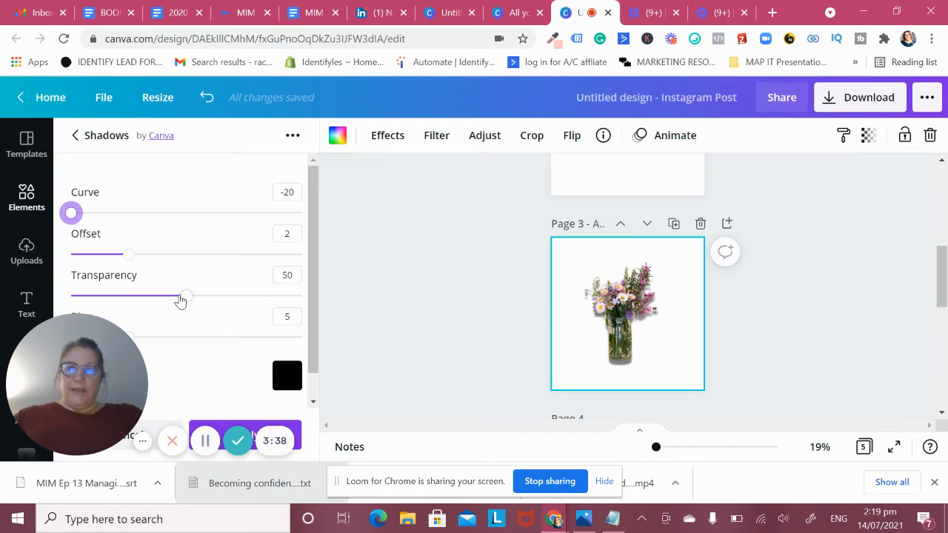
Step: Set the blur of the vase's Page Lift shadow on page 3 to 13
{"action": "scroll", "coordinate": [213, 335], "scroll_direction": "down", "scroll_amount": 1}
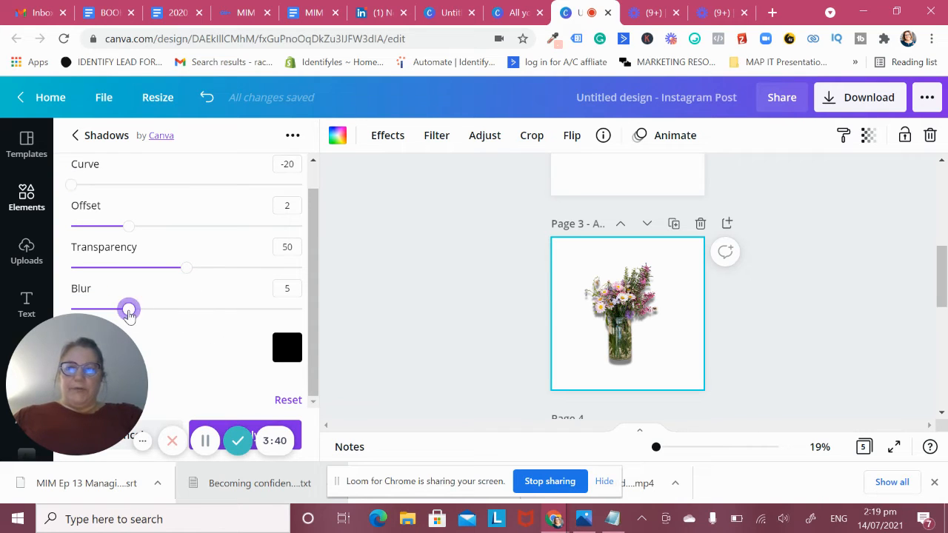
{"action": "left_click_drag", "start_coordinate": [129, 314], "coordinate": [220, 326]}
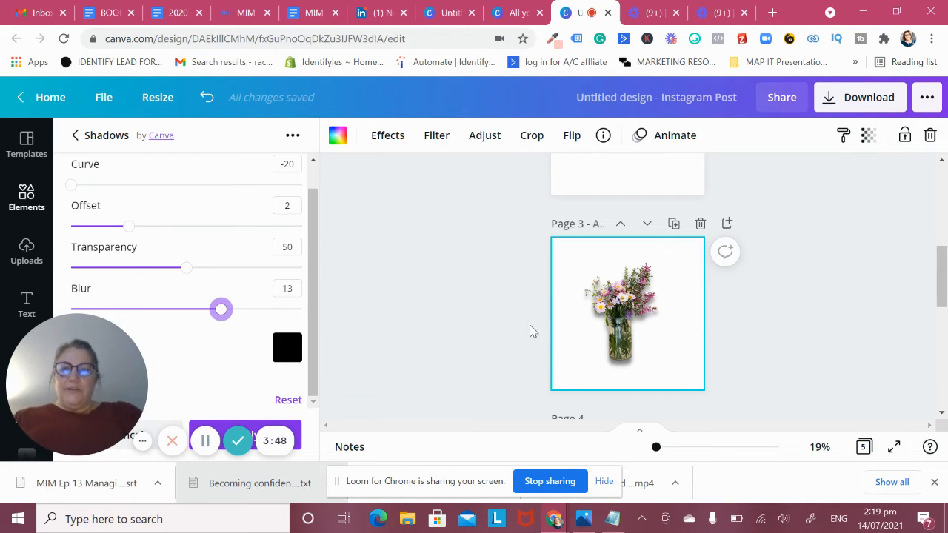
Step: Preview the Sangria and Marine ColorMix effects on the photo on page 4, and switch to Marmalade
{"action": "scroll", "coordinate": [584, 339], "scroll_direction": "down", "scroll_amount": 3}
{"action": "left_click", "coordinate": [577, 275]}
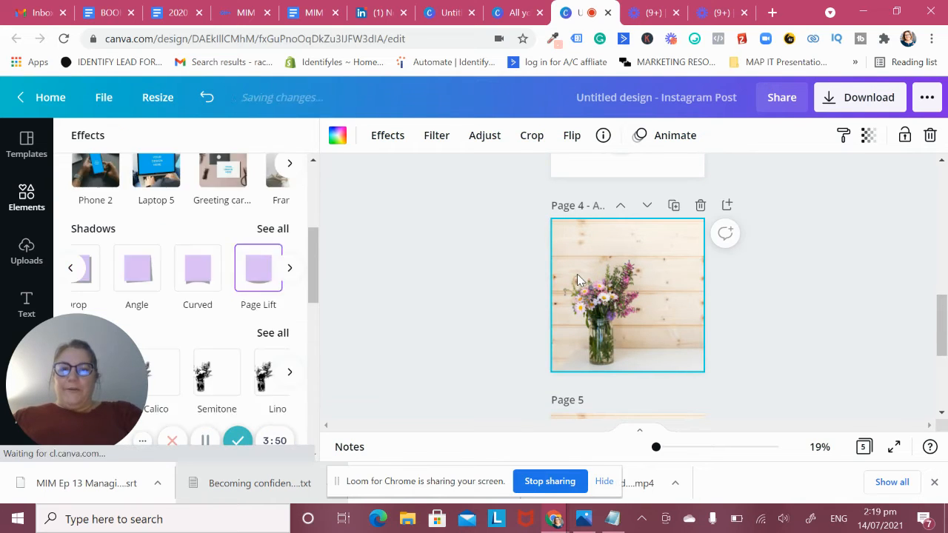
{"action": "left_click", "coordinate": [379, 145]}
{"action": "left_click", "coordinate": [379, 145]}
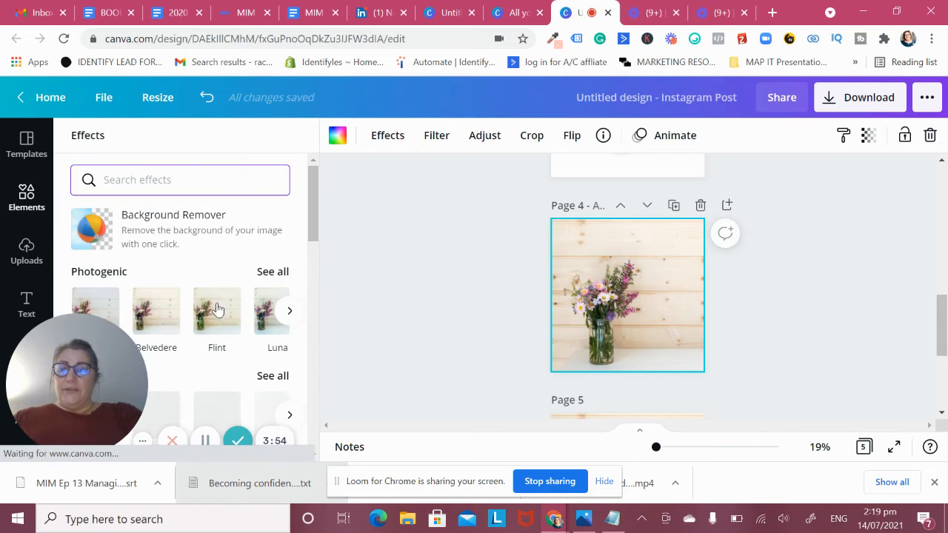
{"action": "scroll", "coordinate": [222, 319], "scroll_direction": "down", "scroll_amount": 5}
{"action": "scroll", "coordinate": [231, 319], "scroll_direction": "down", "scroll_amount": 3}
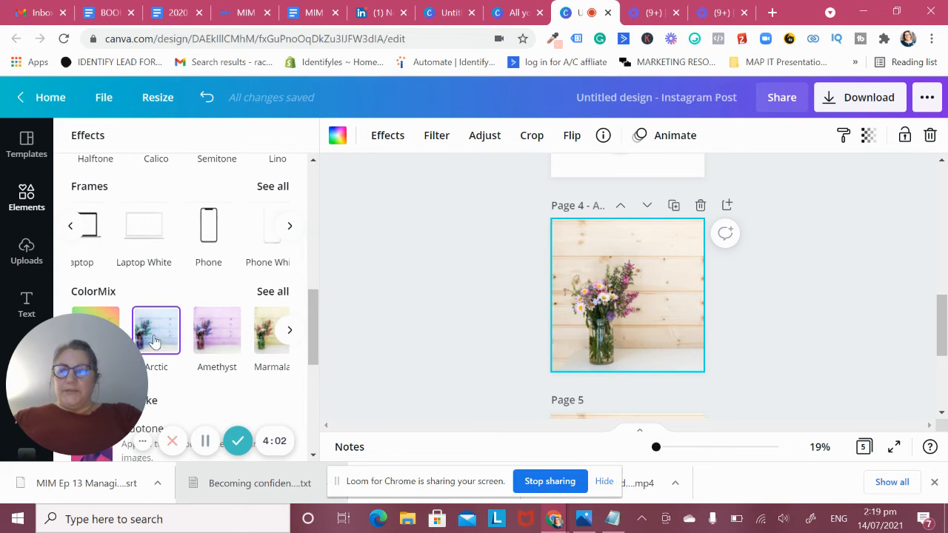
{"action": "scroll", "coordinate": [239, 340], "scroll_direction": "right", "scroll_amount": 5}
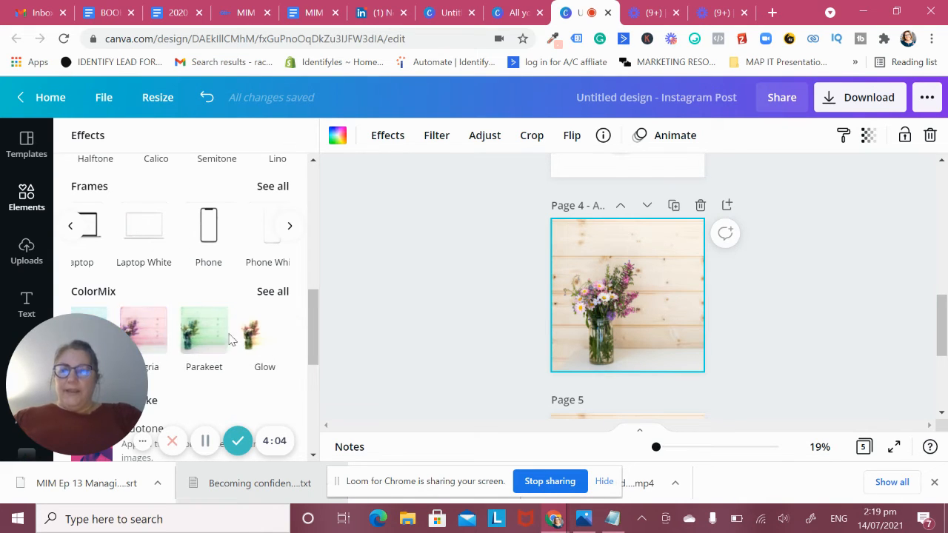
{"action": "scroll", "coordinate": [194, 339], "scroll_direction": "left", "scroll_amount": 2}
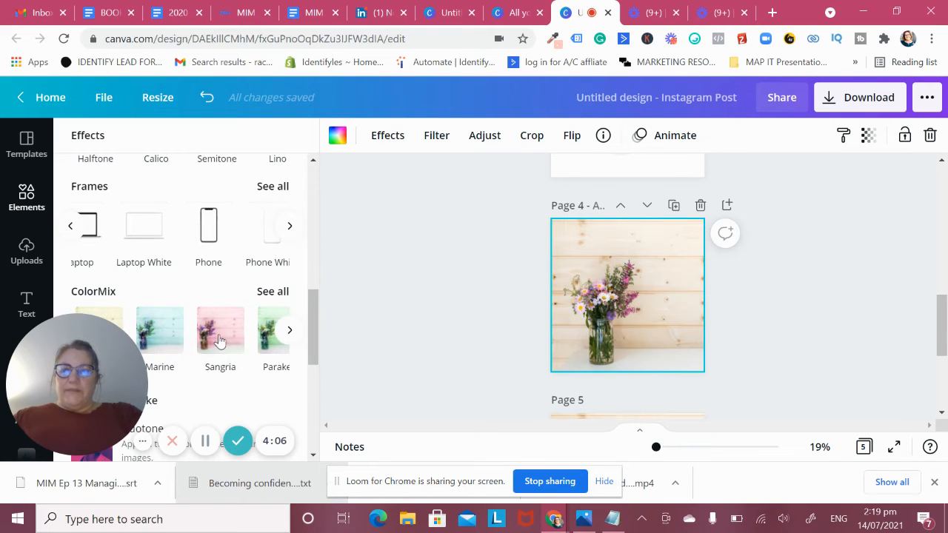
{"action": "left_click", "coordinate": [232, 335]}
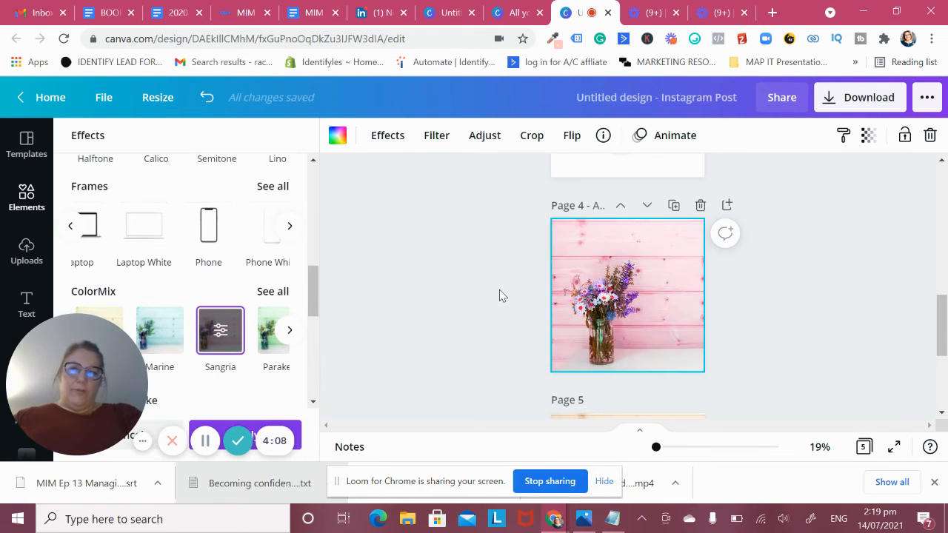
{"action": "left_click", "coordinate": [172, 332]}
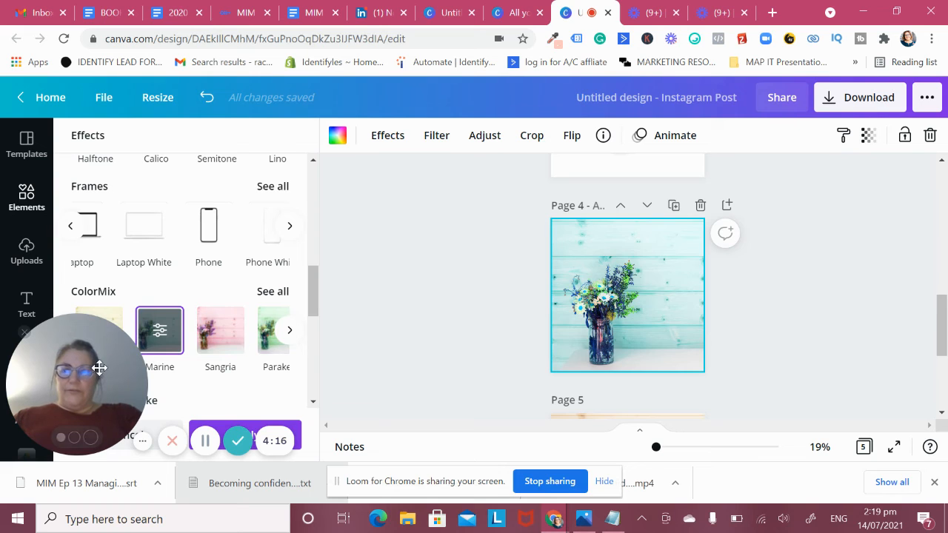
{"action": "left_click_drag", "start_coordinate": [97, 364], "coordinate": [108, 84]}
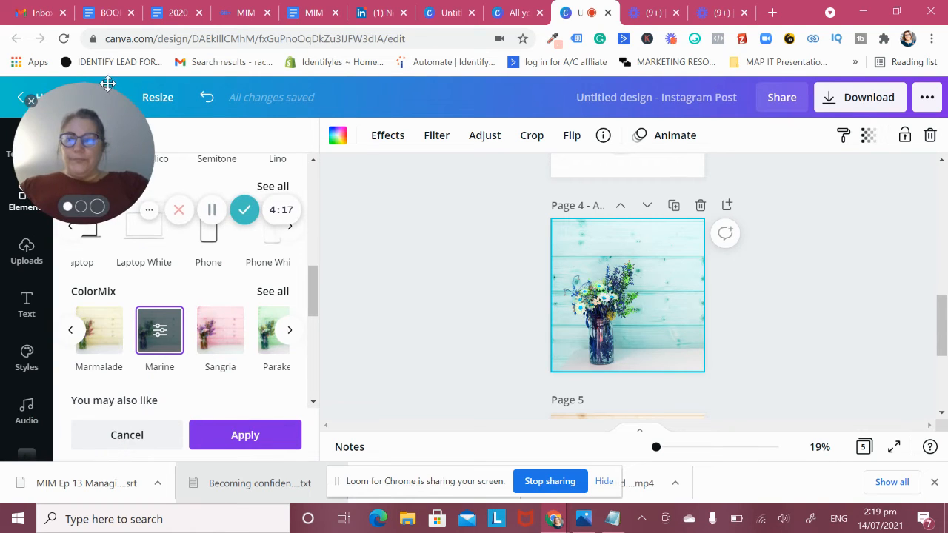
{"action": "left_click", "coordinate": [94, 347]}
Step: Select the photo on page 5 and look through the additional effects, such as Duotone, BadTV, Glitch, Liquify, Pixelate, Slice and Code Art
{"action": "scroll", "coordinate": [463, 330], "scroll_direction": "down", "scroll_amount": 3}
{"action": "left_click", "coordinate": [585, 350]}
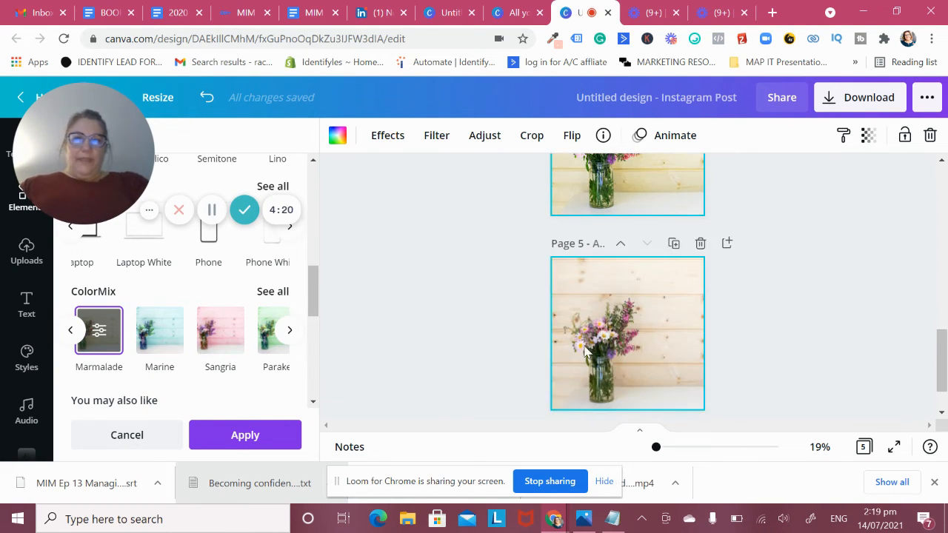
{"action": "scroll", "coordinate": [596, 296], "scroll_direction": "up", "scroll_amount": 3}
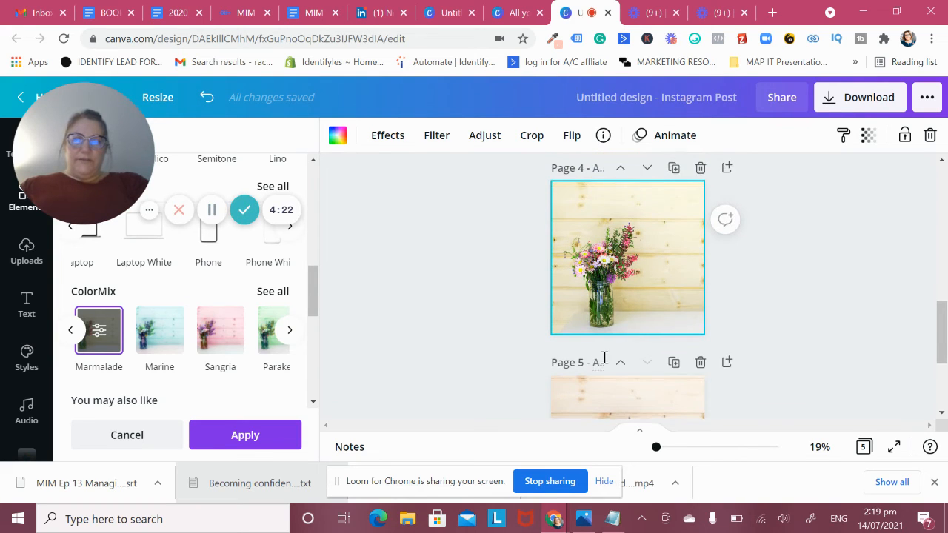
{"action": "scroll", "coordinate": [602, 361], "scroll_direction": "down", "scroll_amount": 2}
{"action": "left_click", "coordinate": [585, 358]}
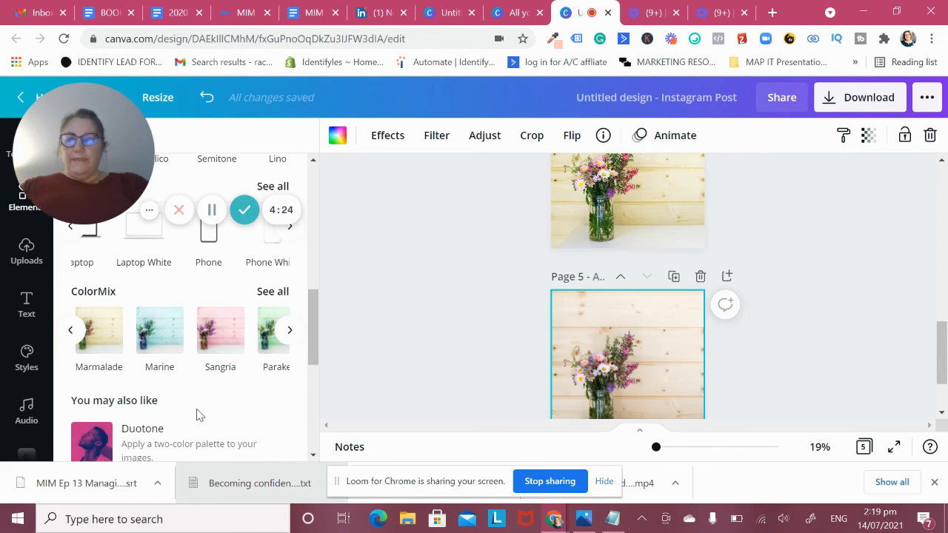
{"action": "scroll", "coordinate": [196, 415], "scroll_direction": "down", "scroll_amount": 5}
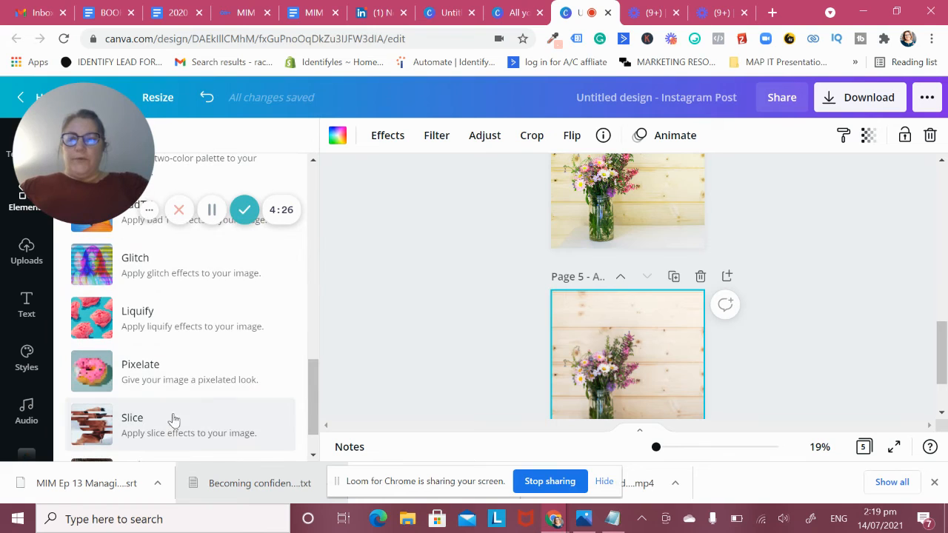
{"action": "scroll", "coordinate": [155, 423], "scroll_direction": "down", "scroll_amount": 1}
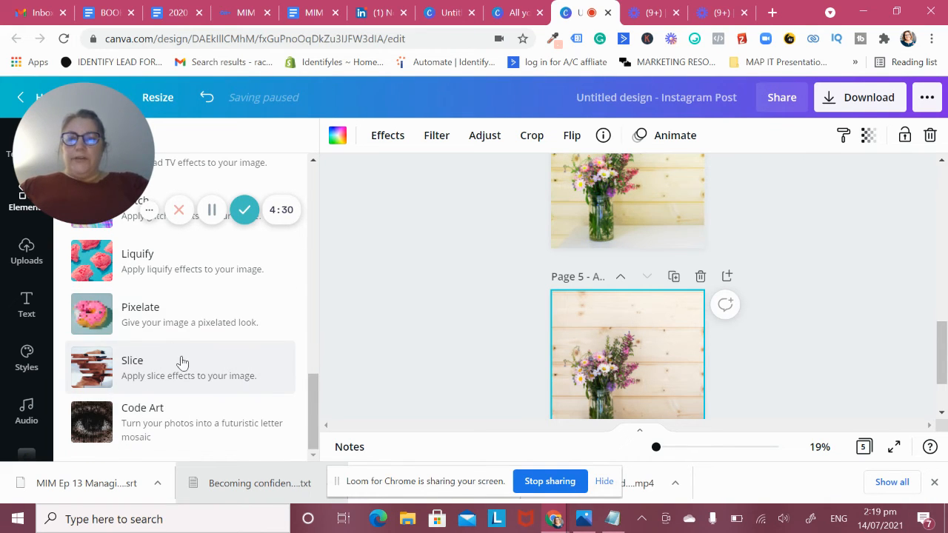
{"action": "scroll", "coordinate": [181, 361], "scroll_direction": "up", "scroll_amount": 4}
{"action": "scroll", "coordinate": [186, 411], "scroll_direction": "down", "scroll_amount": 1}
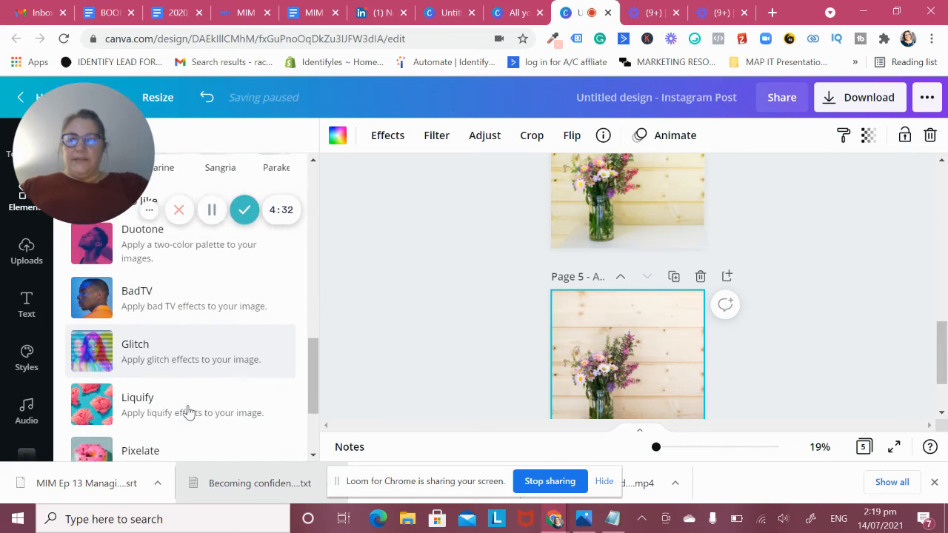
{"action": "scroll", "coordinate": [187, 412], "scroll_direction": "down", "scroll_amount": 1}
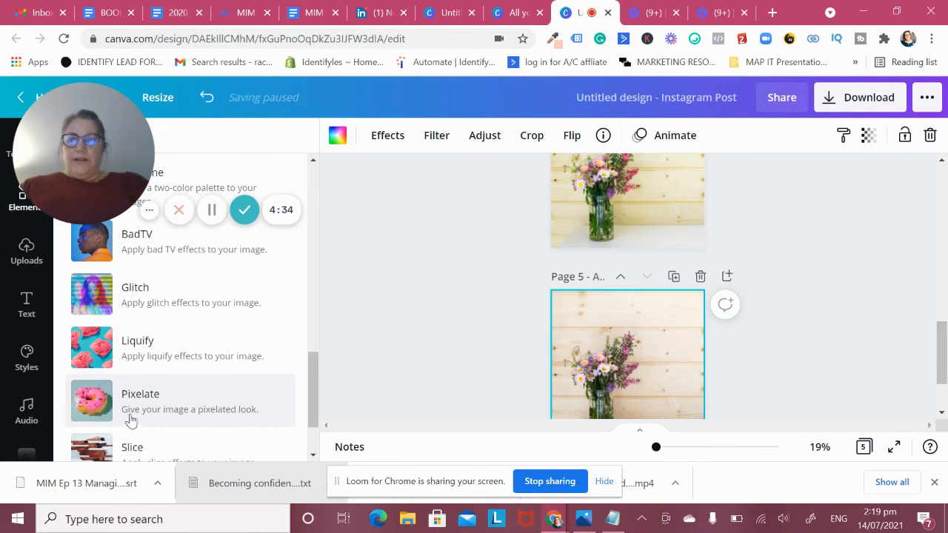
{"action": "scroll", "coordinate": [170, 420], "scroll_direction": "down", "scroll_amount": 1}
{"action": "scroll", "coordinate": [206, 437], "scroll_direction": "down", "scroll_amount": 1}
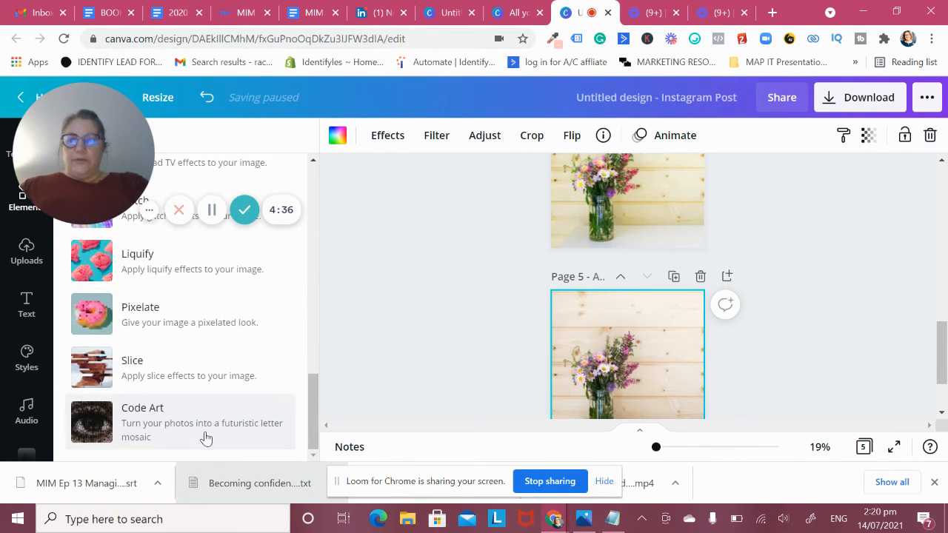
Step: Connect the Code Art effect and give the photo on page 5 its ASCII style
{"action": "left_click", "coordinate": [132, 433]}
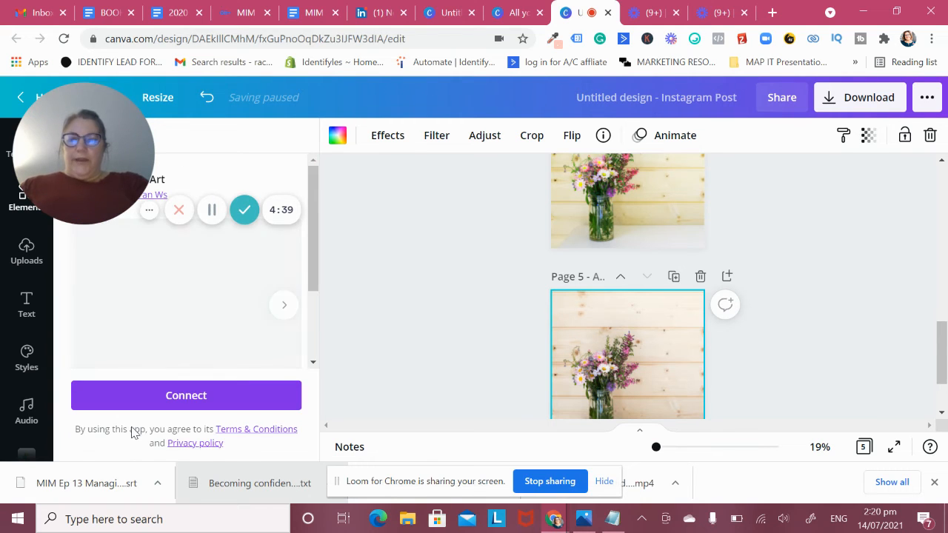
{"action": "left_click", "coordinate": [185, 396]}
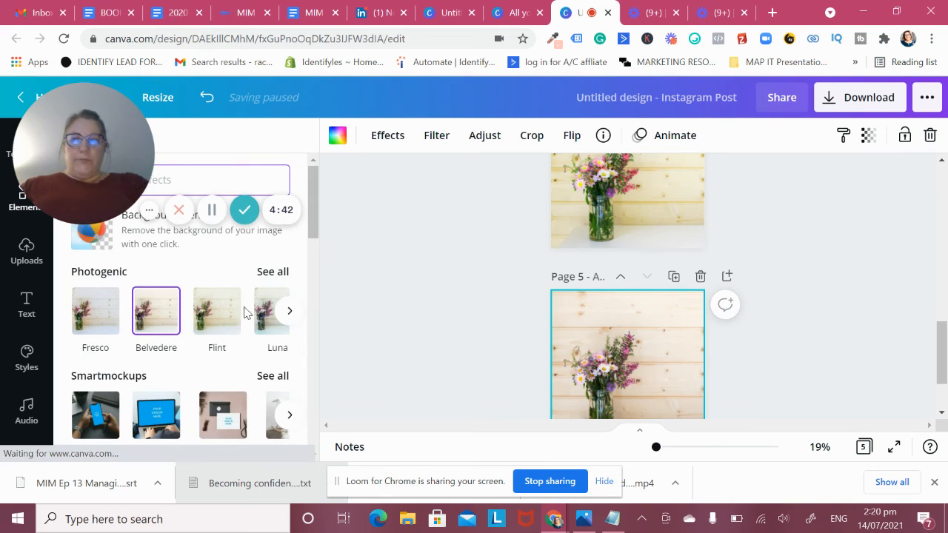
{"action": "scroll", "coordinate": [209, 383], "scroll_direction": "down", "scroll_amount": 6}
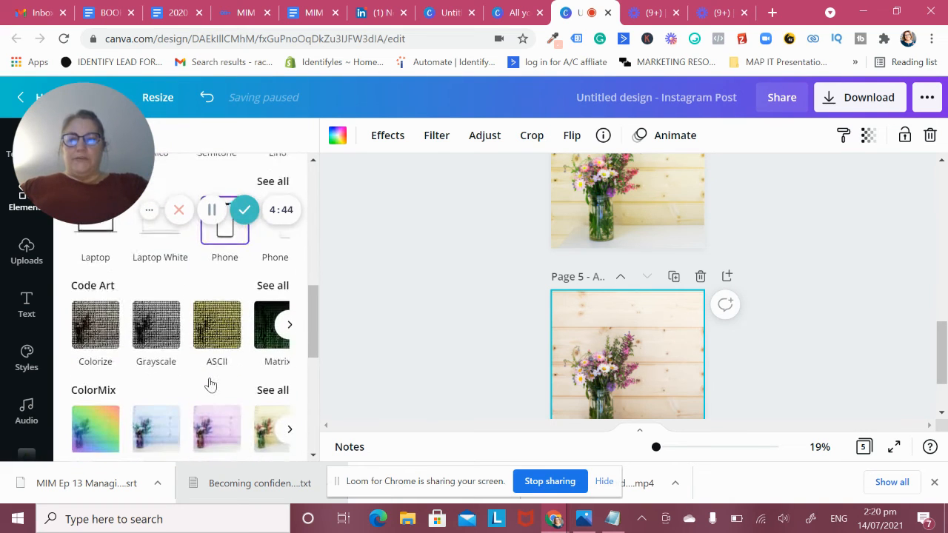
{"action": "scroll", "coordinate": [211, 385], "scroll_direction": "down", "scroll_amount": 1}
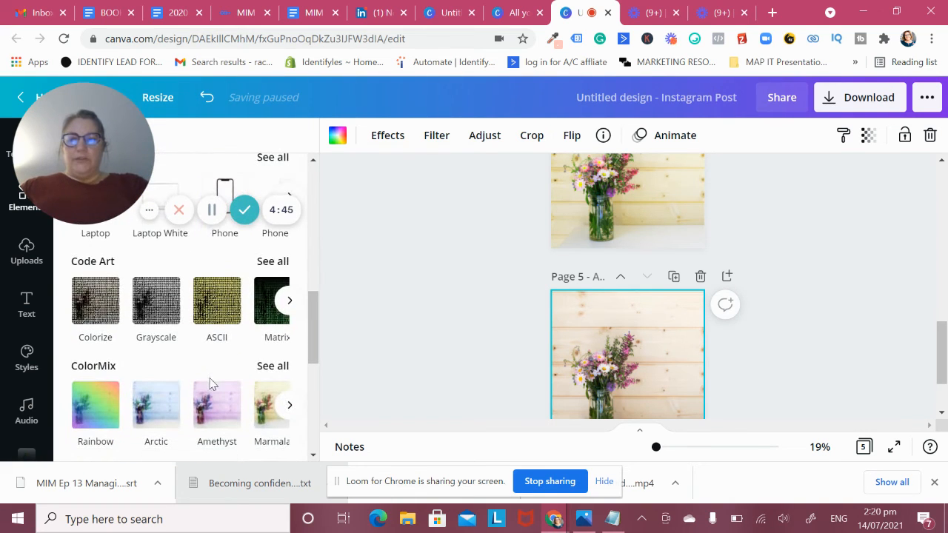
{"action": "left_click", "coordinate": [203, 315]}
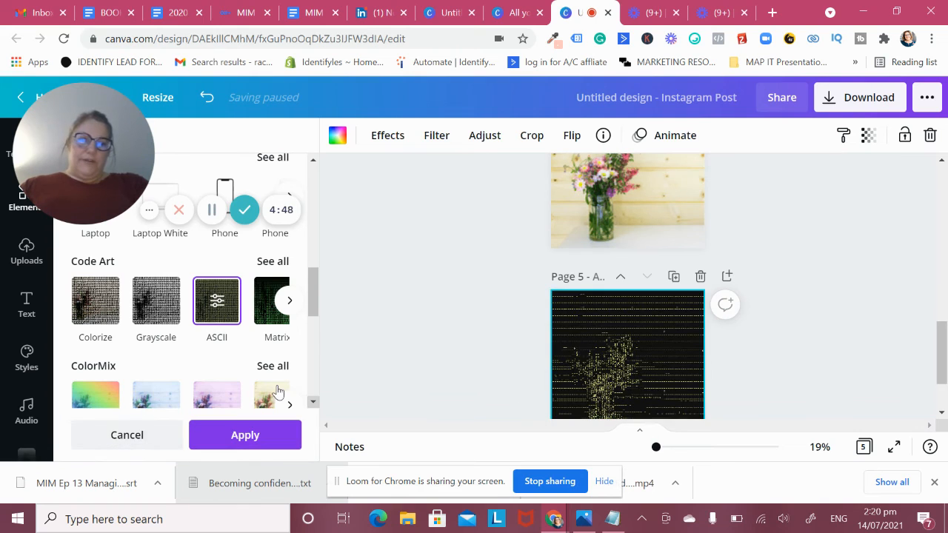
Step: Try the Grayscale and Colorize Code Art styles on page 5's photo, and switch to Matrix
{"action": "left_click", "coordinate": [153, 310]}
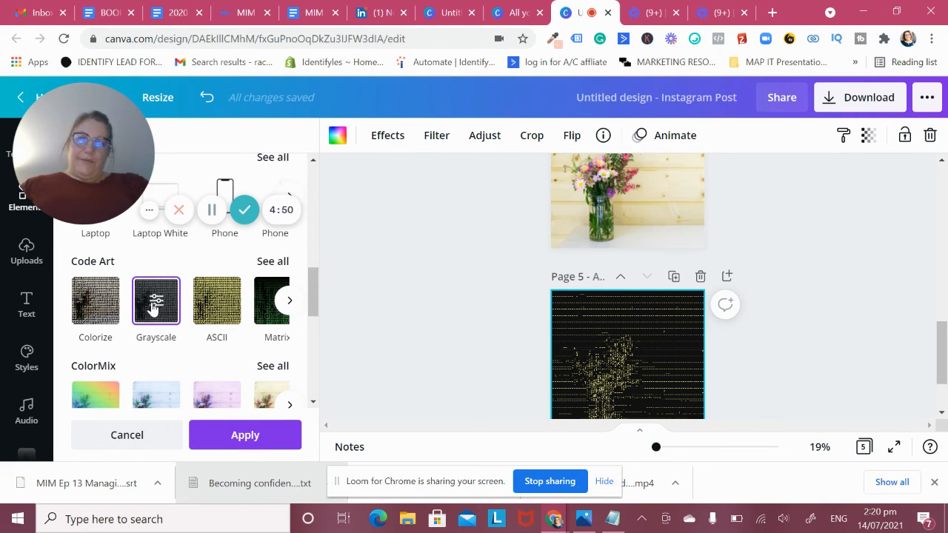
{"action": "left_click", "coordinate": [94, 315]}
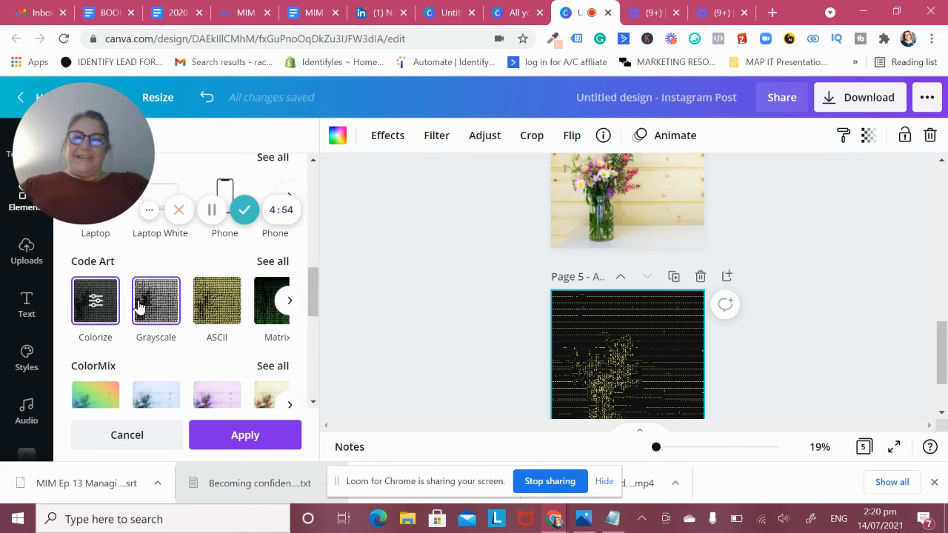
{"action": "left_click", "coordinate": [141, 306]}
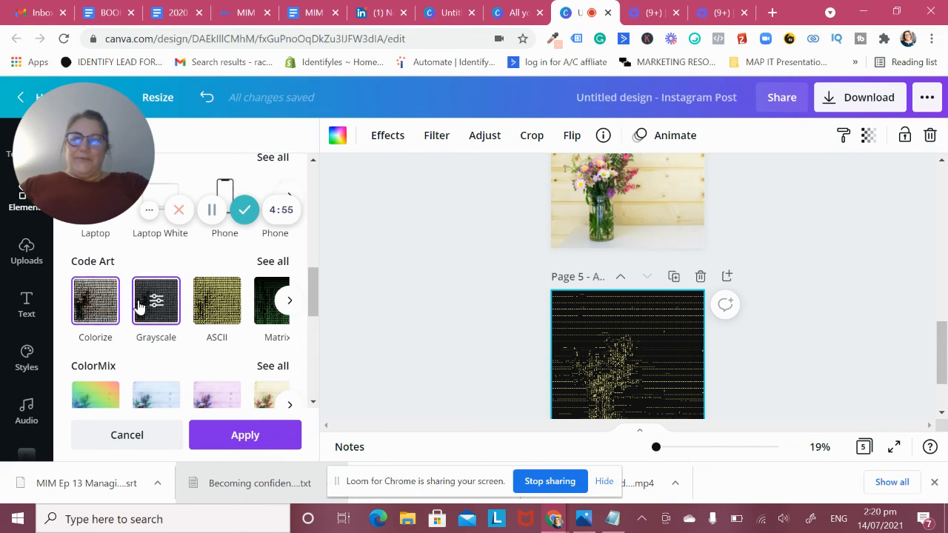
{"action": "left_click", "coordinate": [289, 300]}
{"action": "left_click", "coordinate": [260, 308]}
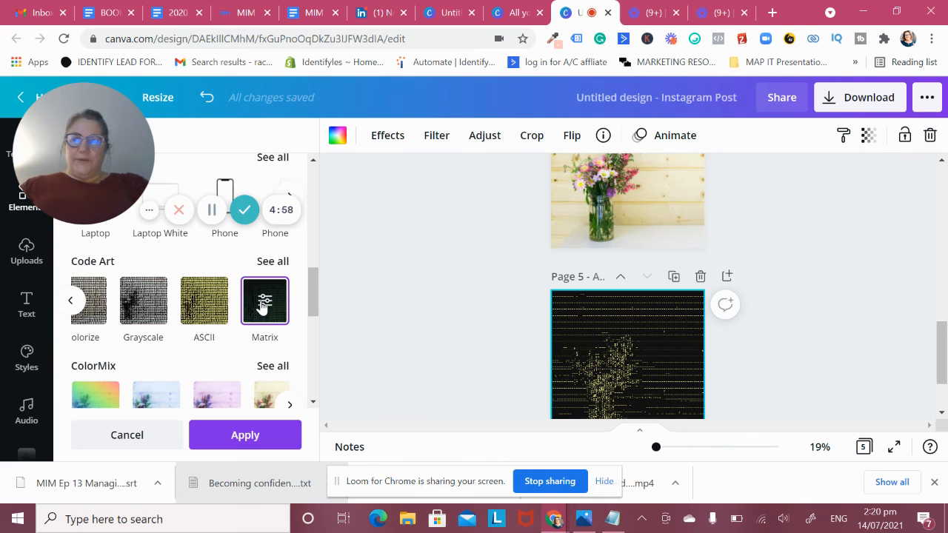
Step: Adjust the Matrix effect on page 5 to presence 200, offset 277 and 43 columns
{"action": "left_click", "coordinate": [263, 302]}
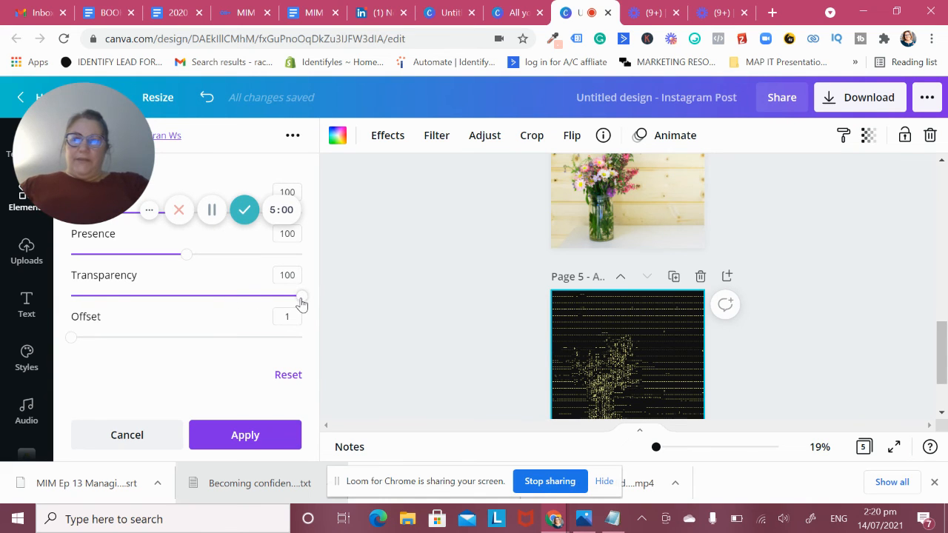
{"action": "left_click_drag", "start_coordinate": [301, 304], "coordinate": [318, 332]}
{"action": "left_click_drag", "start_coordinate": [188, 259], "coordinate": [307, 273]}
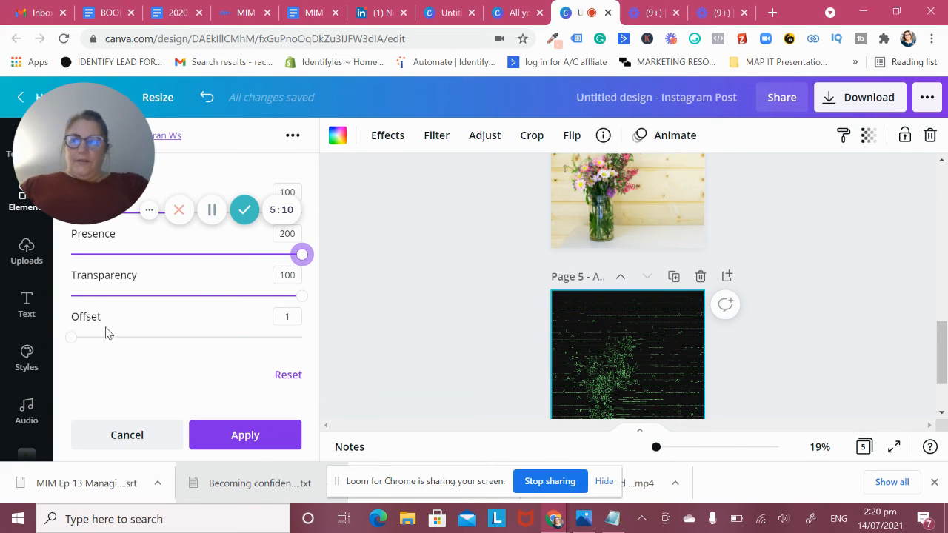
{"action": "left_click_drag", "start_coordinate": [71, 344], "coordinate": [201, 381]}
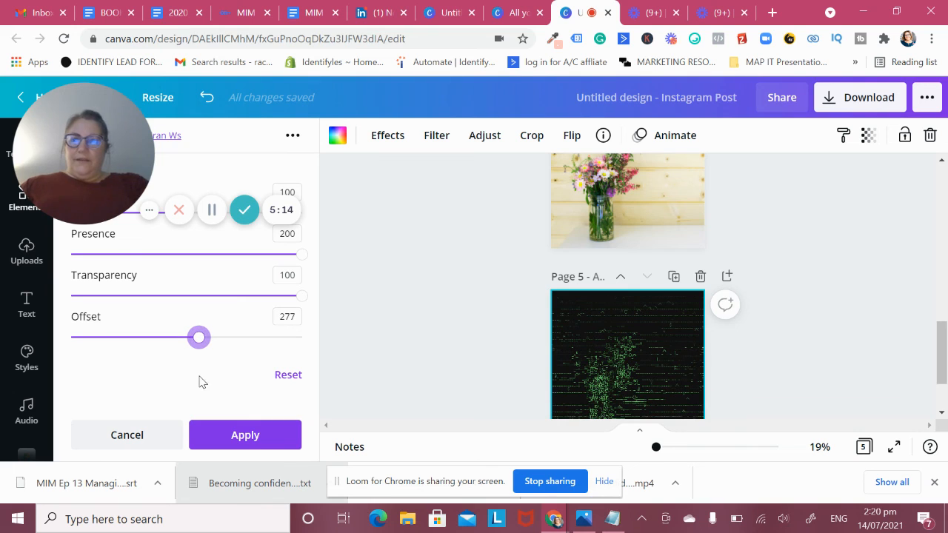
{"action": "left_click_drag", "start_coordinate": [117, 182], "coordinate": [91, 398]}
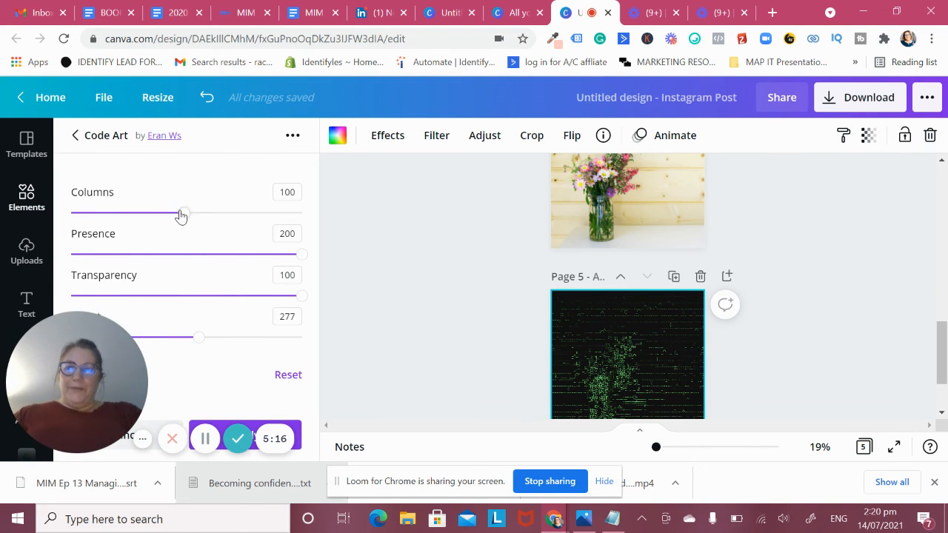
{"action": "left_click_drag", "start_coordinate": [173, 214], "coordinate": [118, 225]}
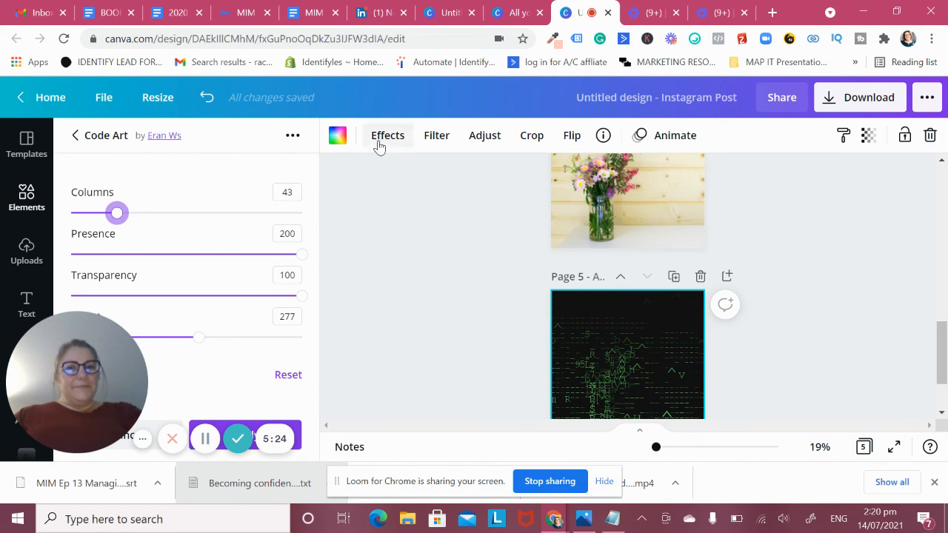
{"action": "scroll", "coordinate": [549, 243], "scroll_direction": "up", "scroll_amount": 3}
{"action": "scroll", "coordinate": [549, 248], "scroll_direction": "up", "scroll_amount": 12}
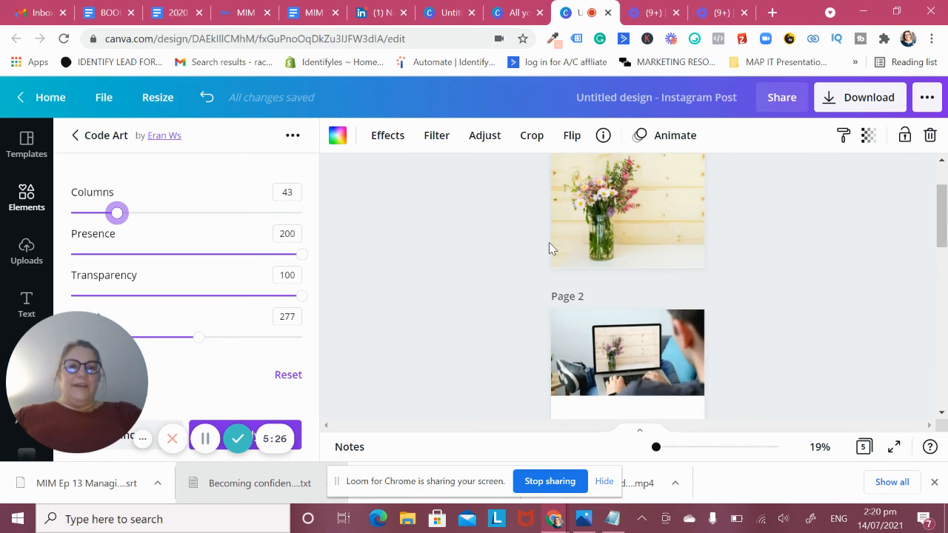
{"action": "scroll", "coordinate": [613, 284], "scroll_direction": "down", "scroll_amount": 15}
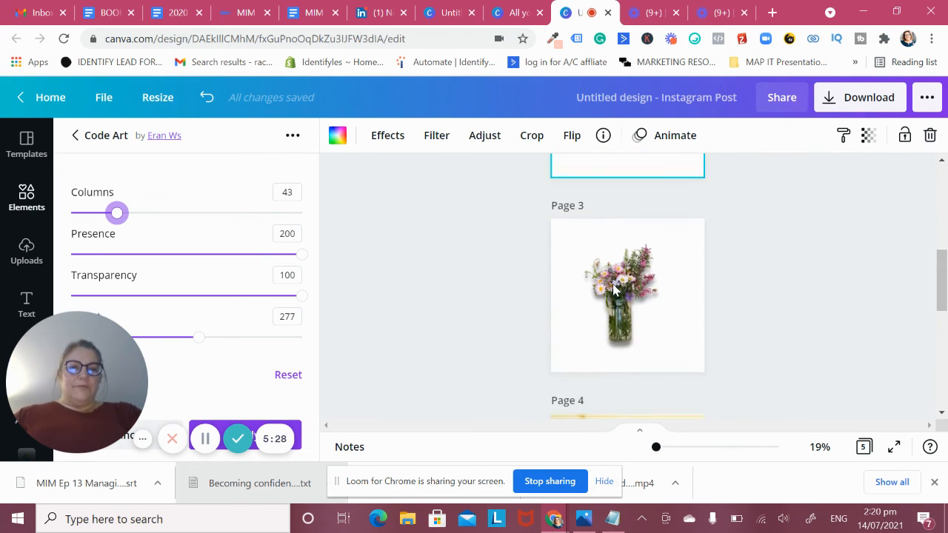